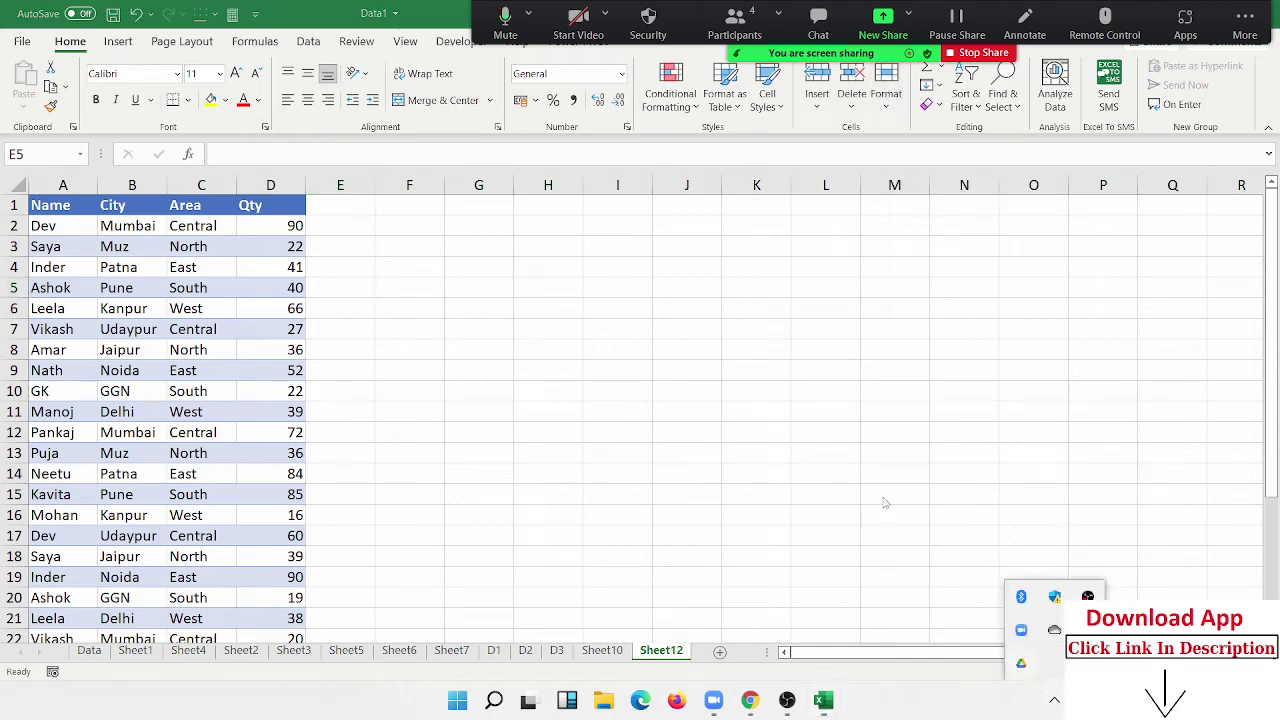
Review the name data, highlighting Dev's rows 2 and 17 and other names.
left_click(788, 702)
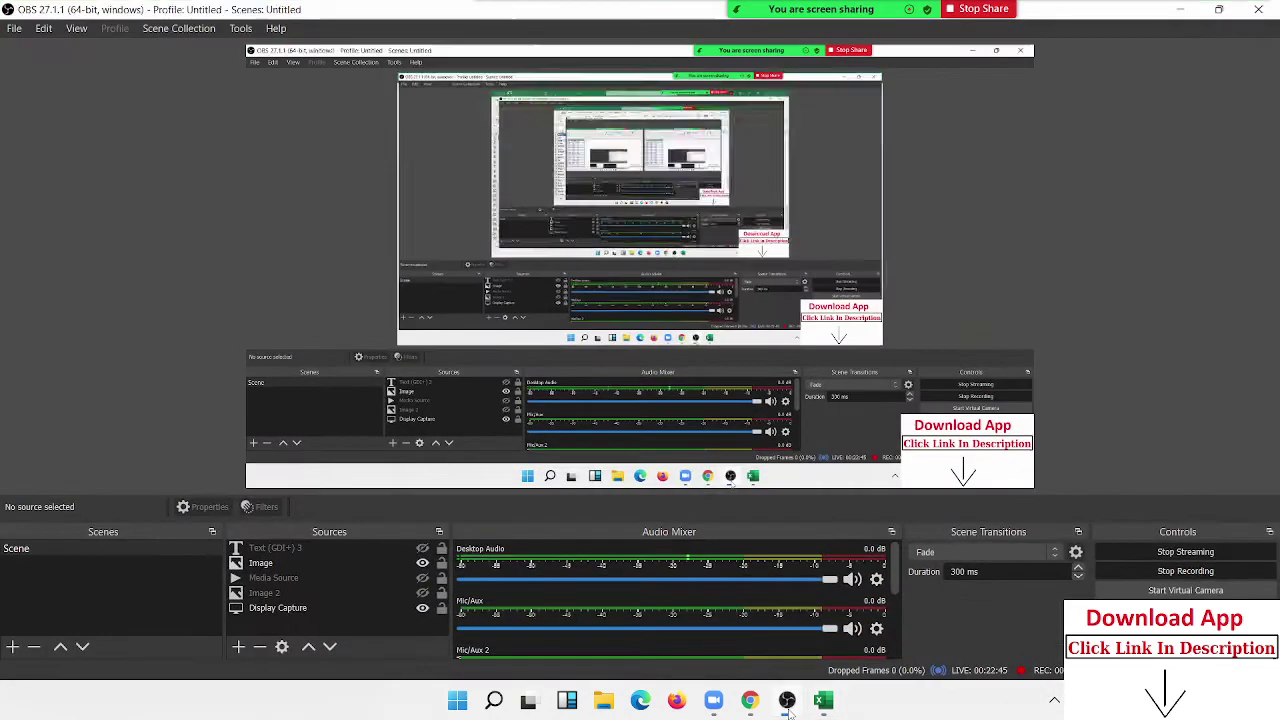
left_click(788, 702)
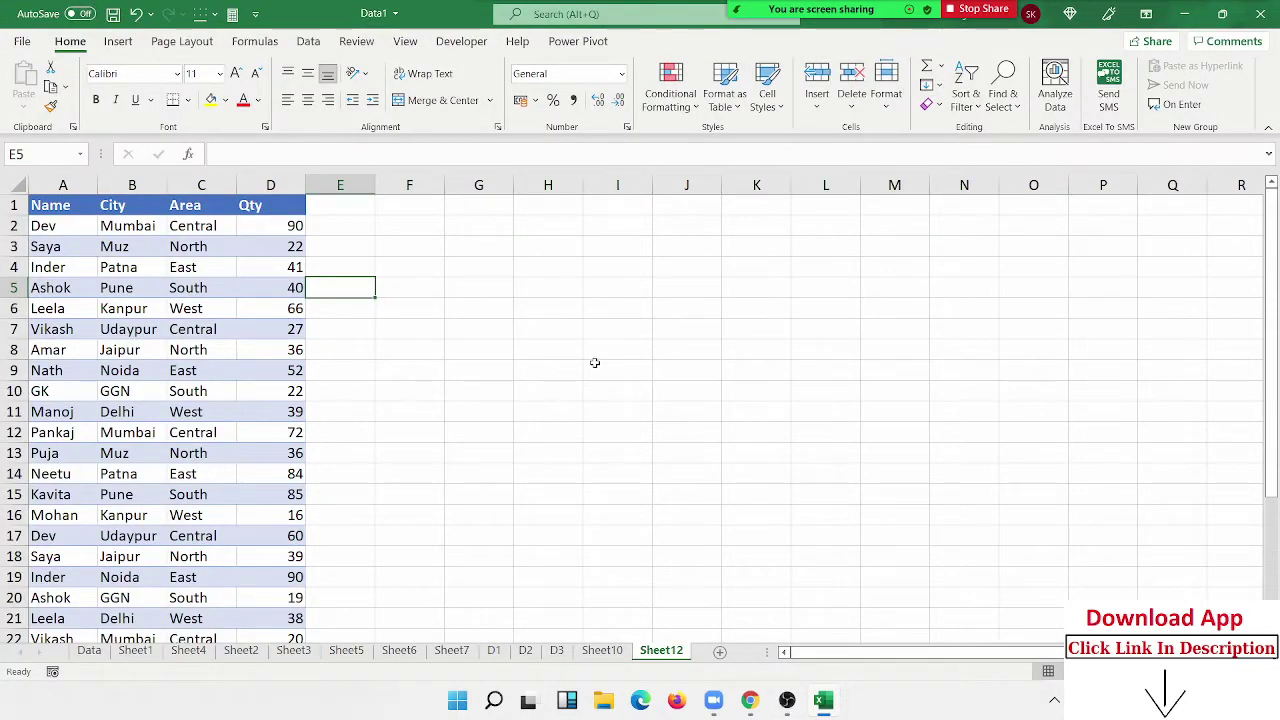
left_click_drag(50, 232, 52, 497)
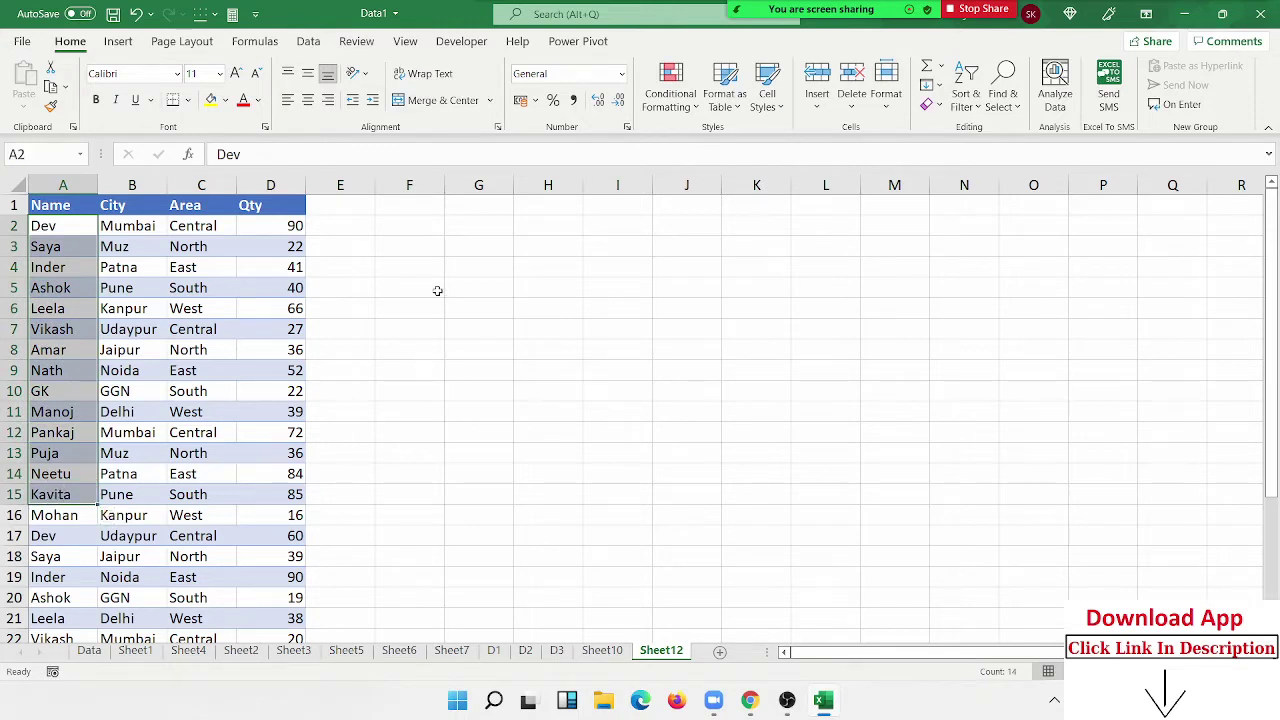
left_click(465, 248)
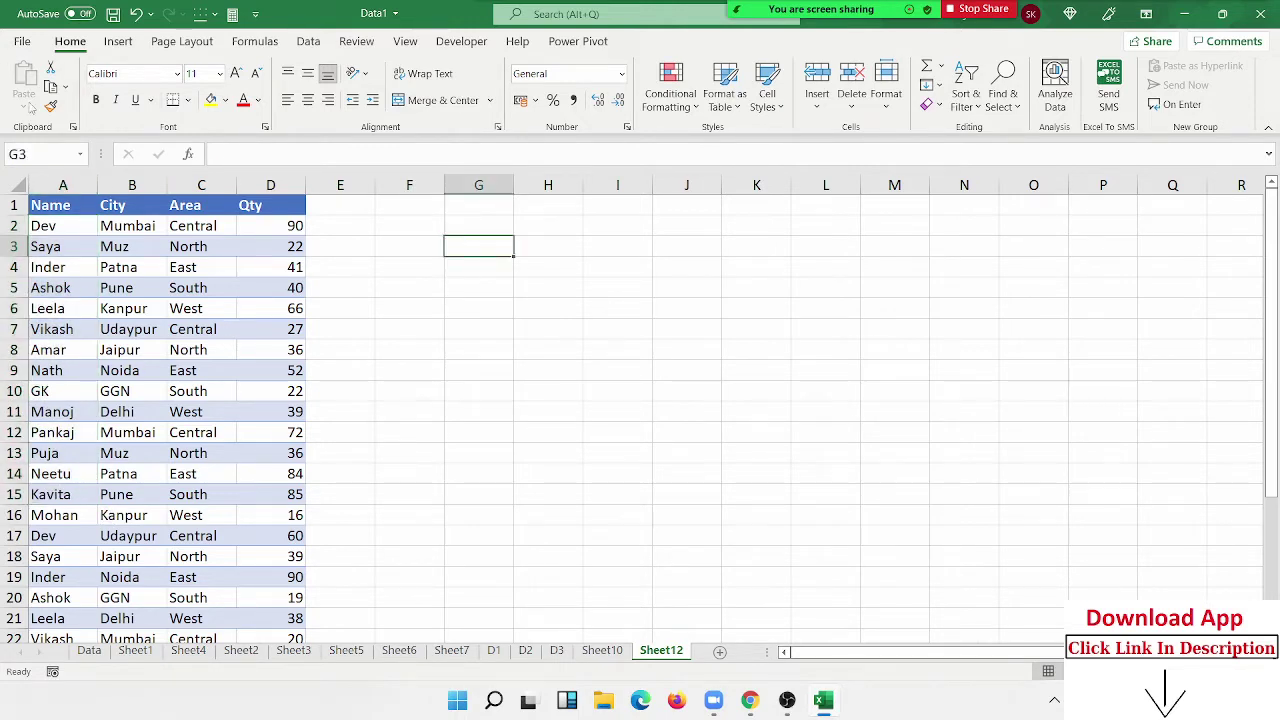
left_click_drag(60, 226, 272, 223)
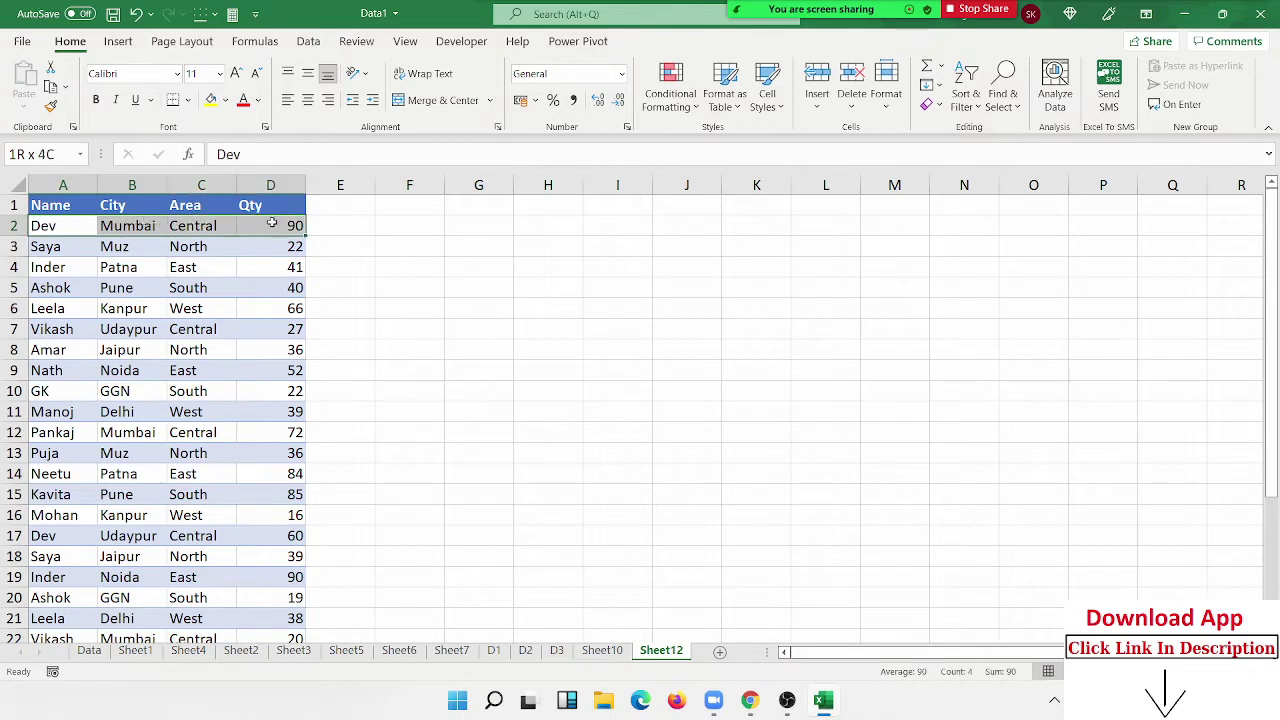
left_click_drag(66, 537, 265, 530)
left_click(66, 249)
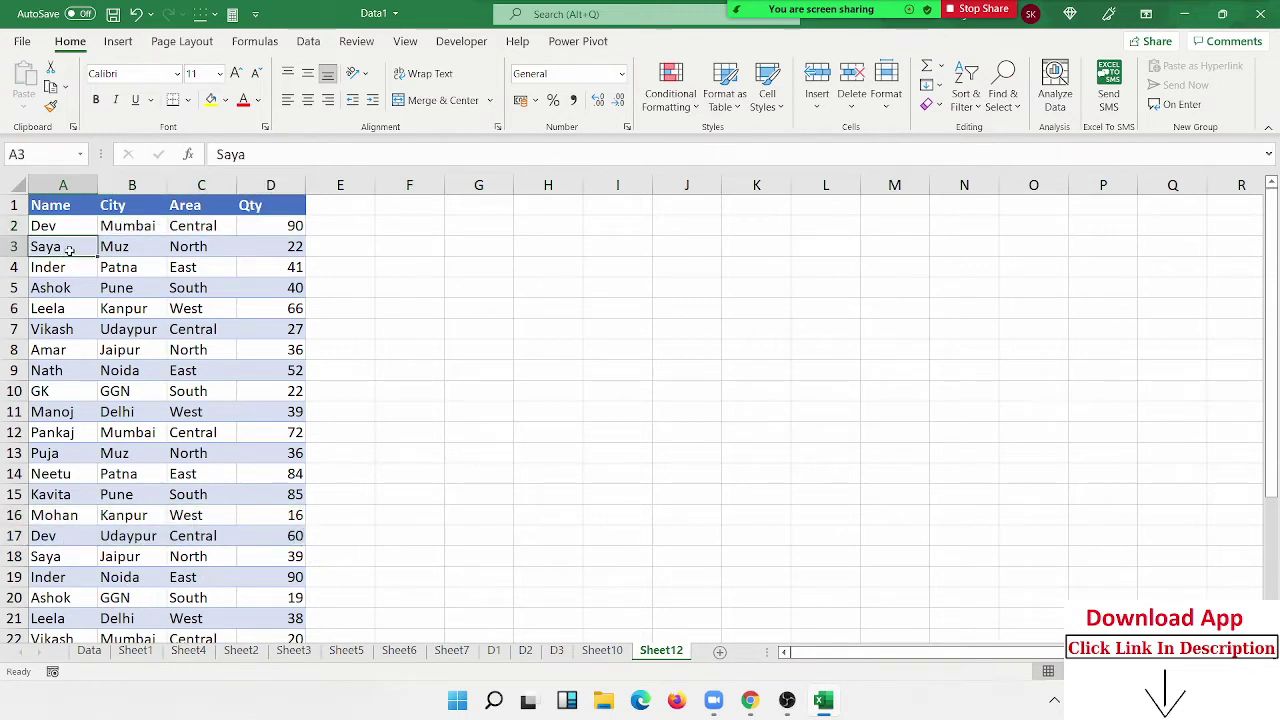
left_click(64, 307)
scroll(115, 465, "down", 7)
scroll(115, 465, "down", 3)
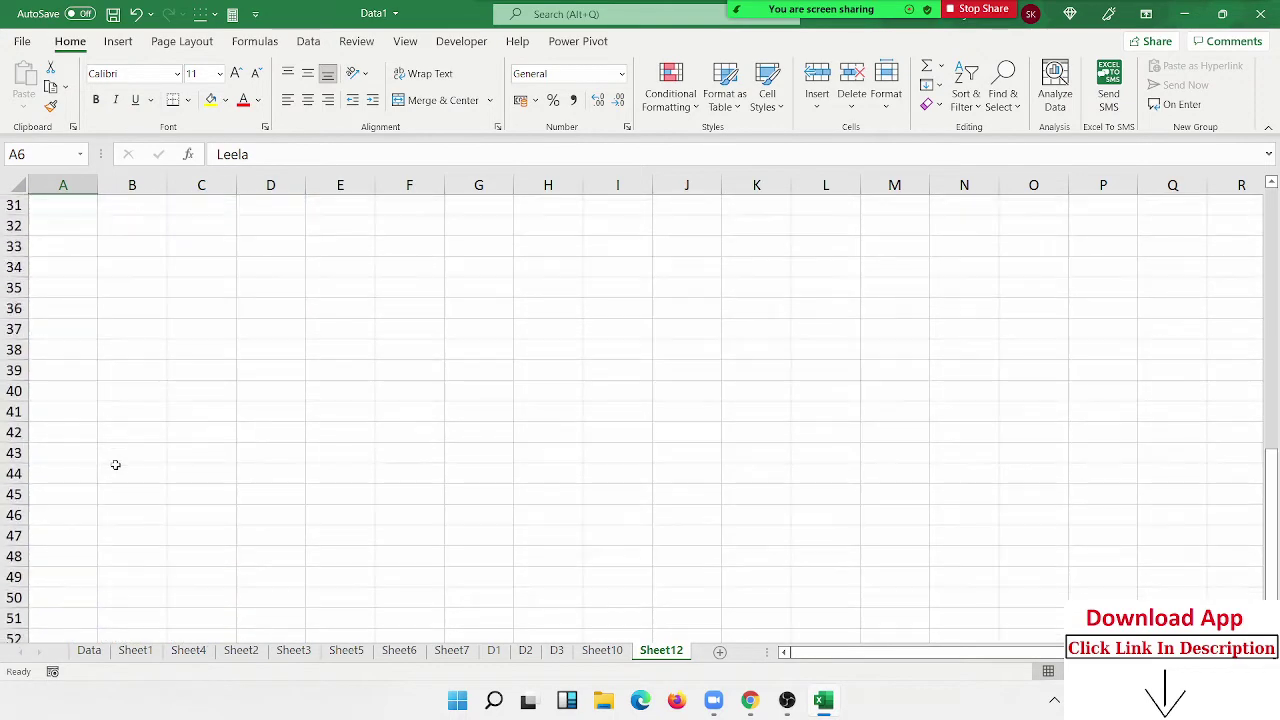
scroll(115, 465, "up", 10)
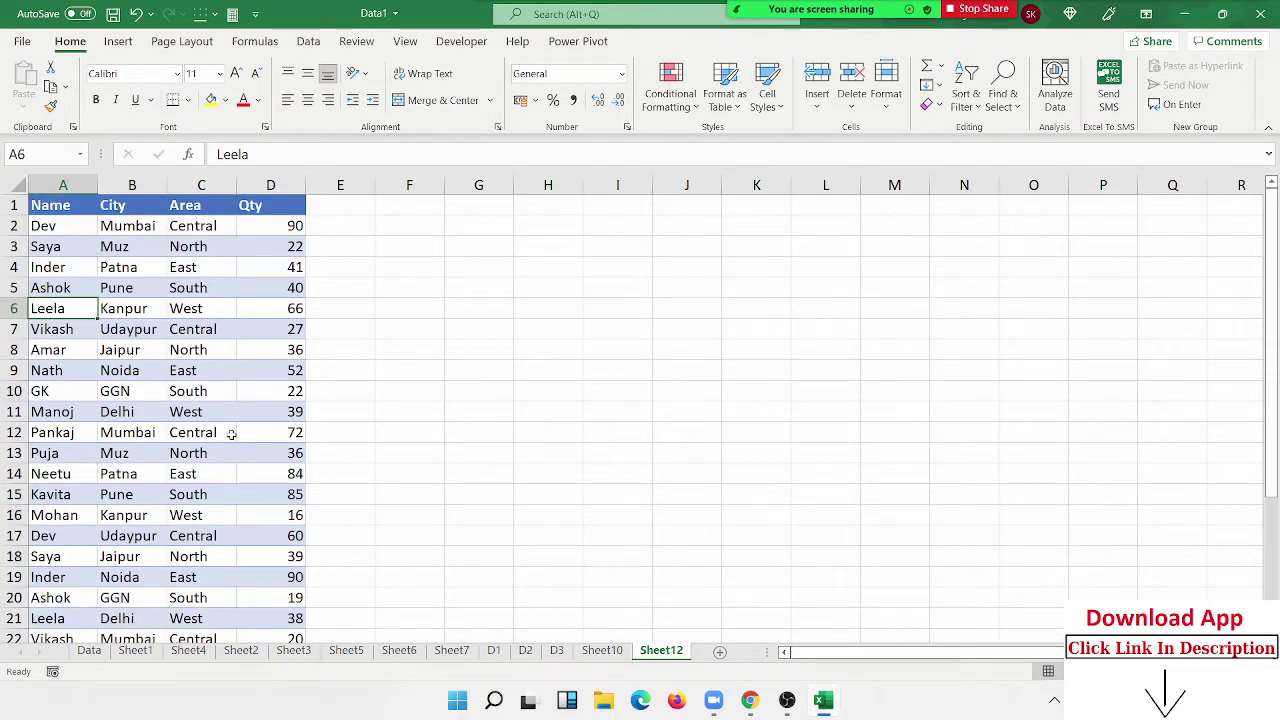
Enter the lookup name Dev in G3.
left_click(492, 242)
type("Dv")
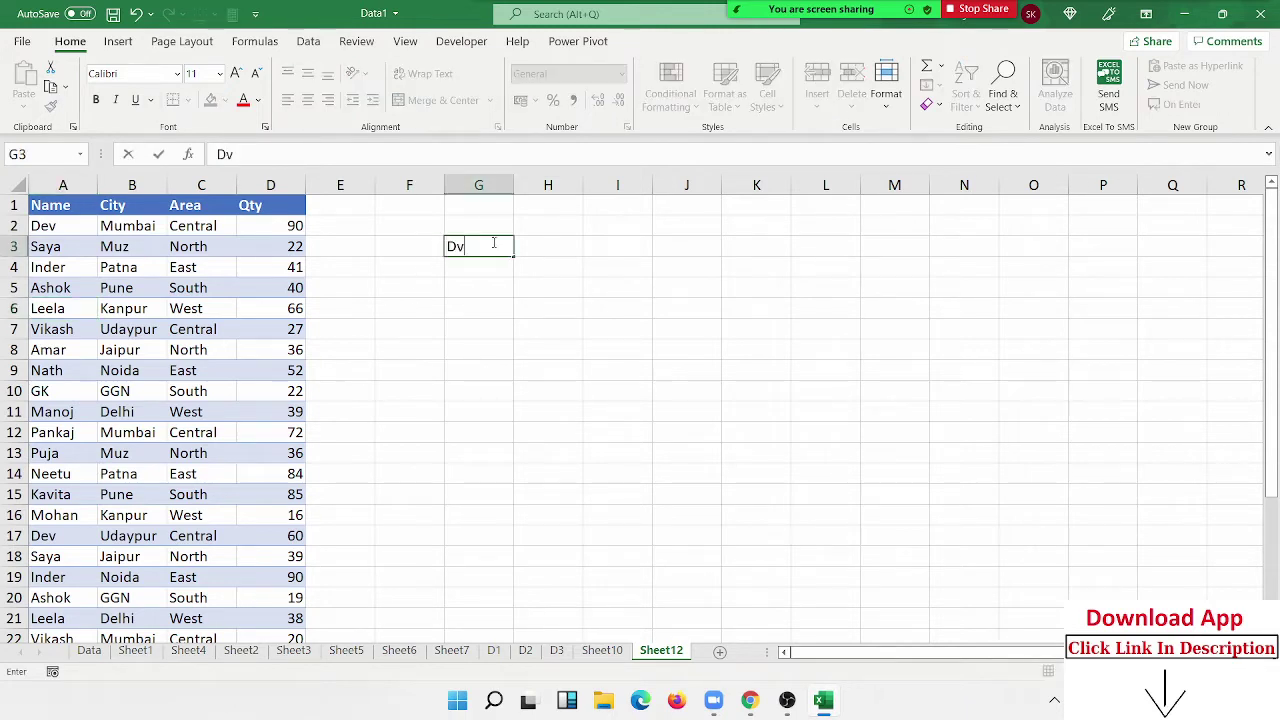
key("Tab")
left_click(492, 242)
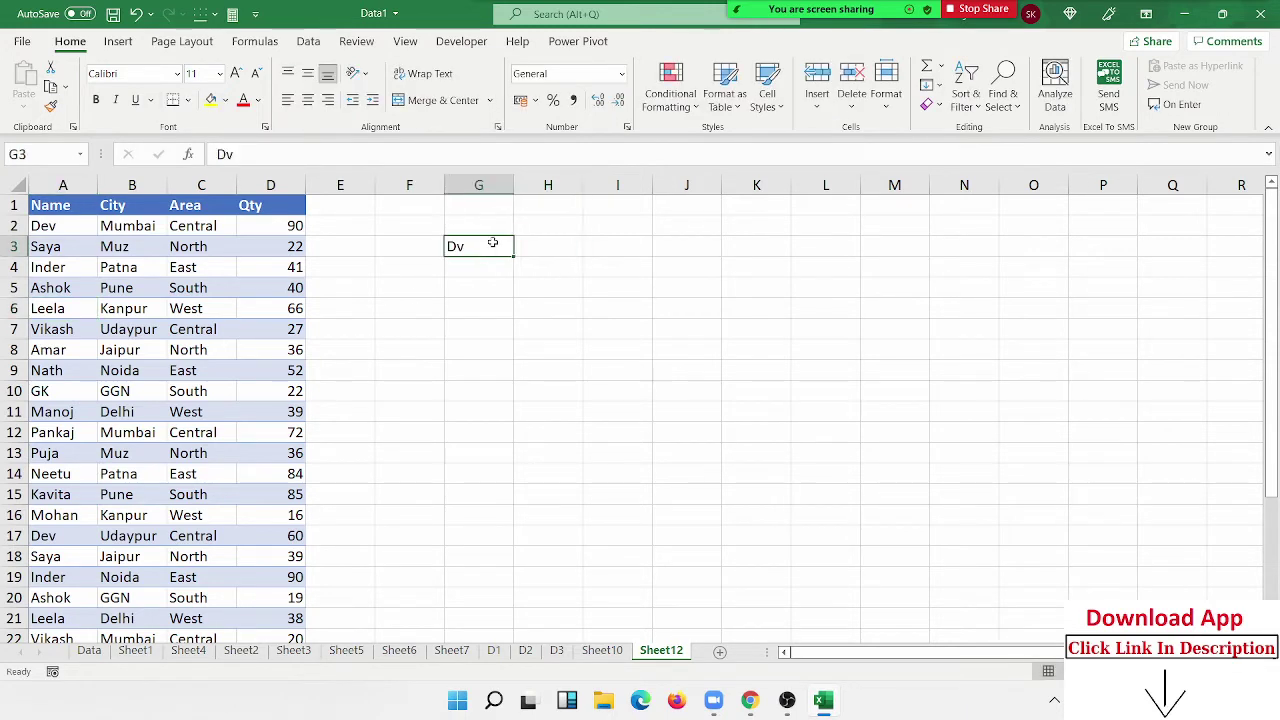
type("Dev")
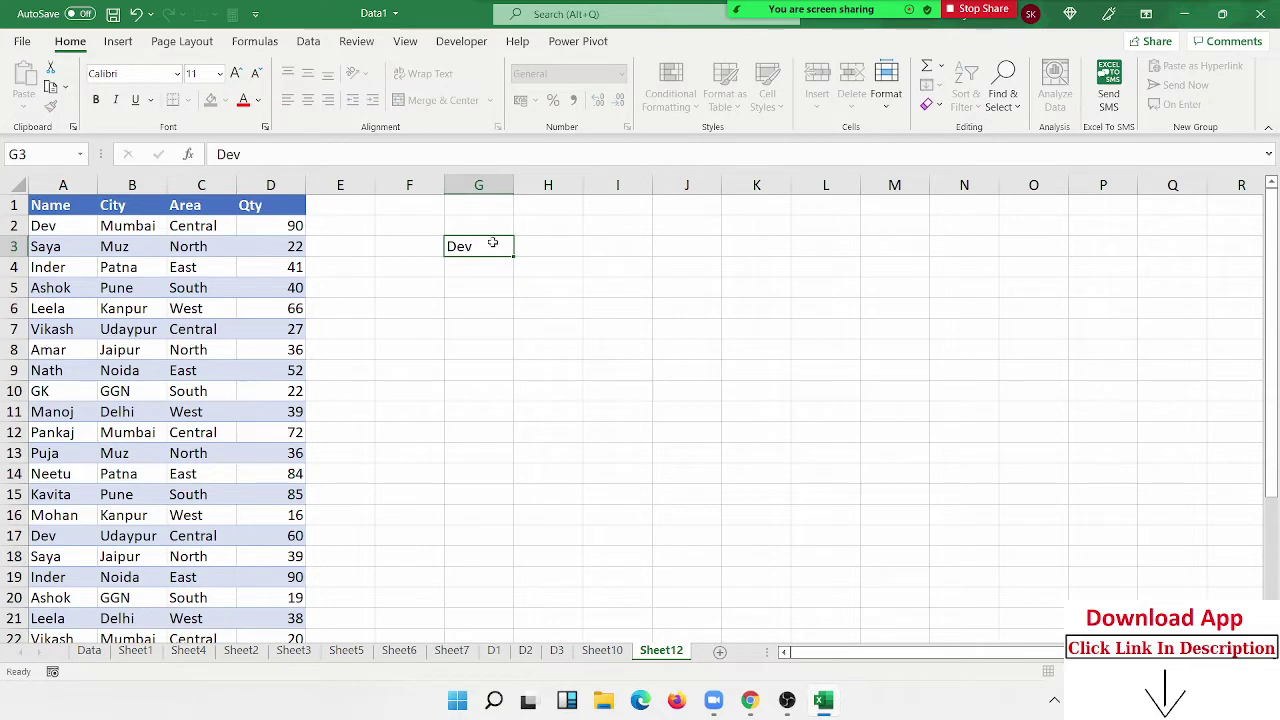
key("Tab")
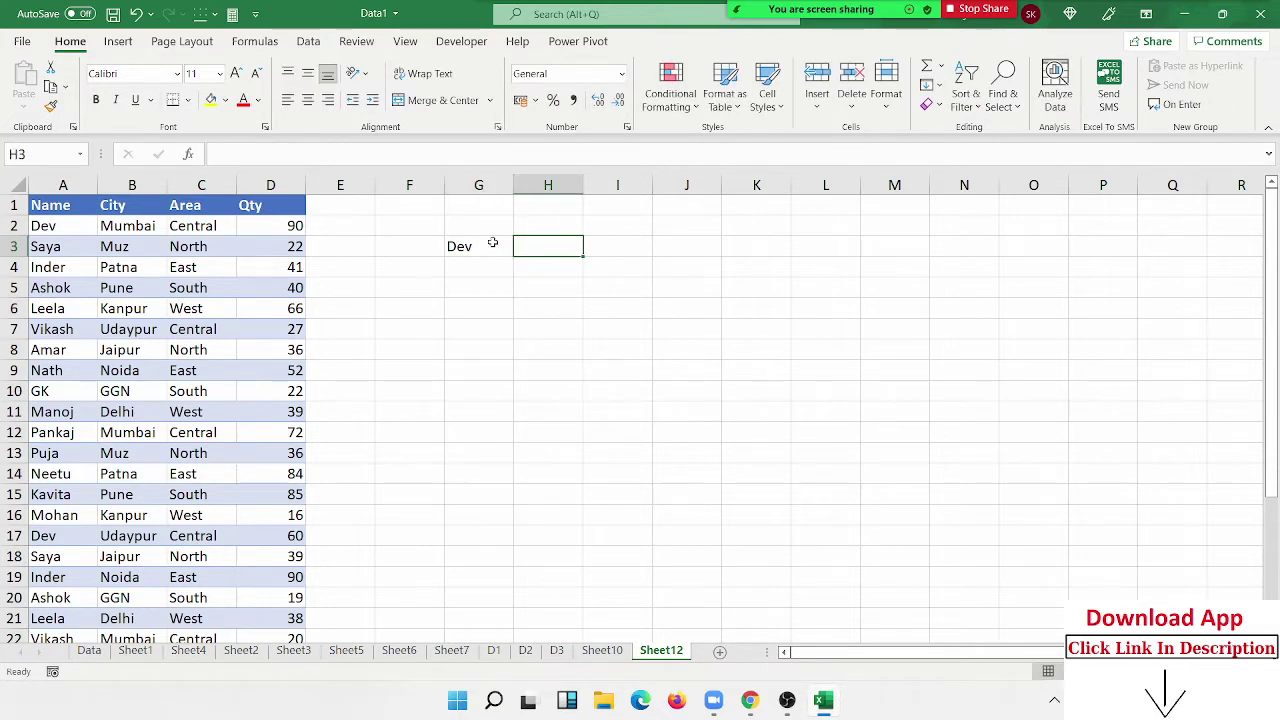
Enter =VLOOKUP(G3,A:D,4,0) in H3 to return Dev's Qty of 90.
type("=vl")
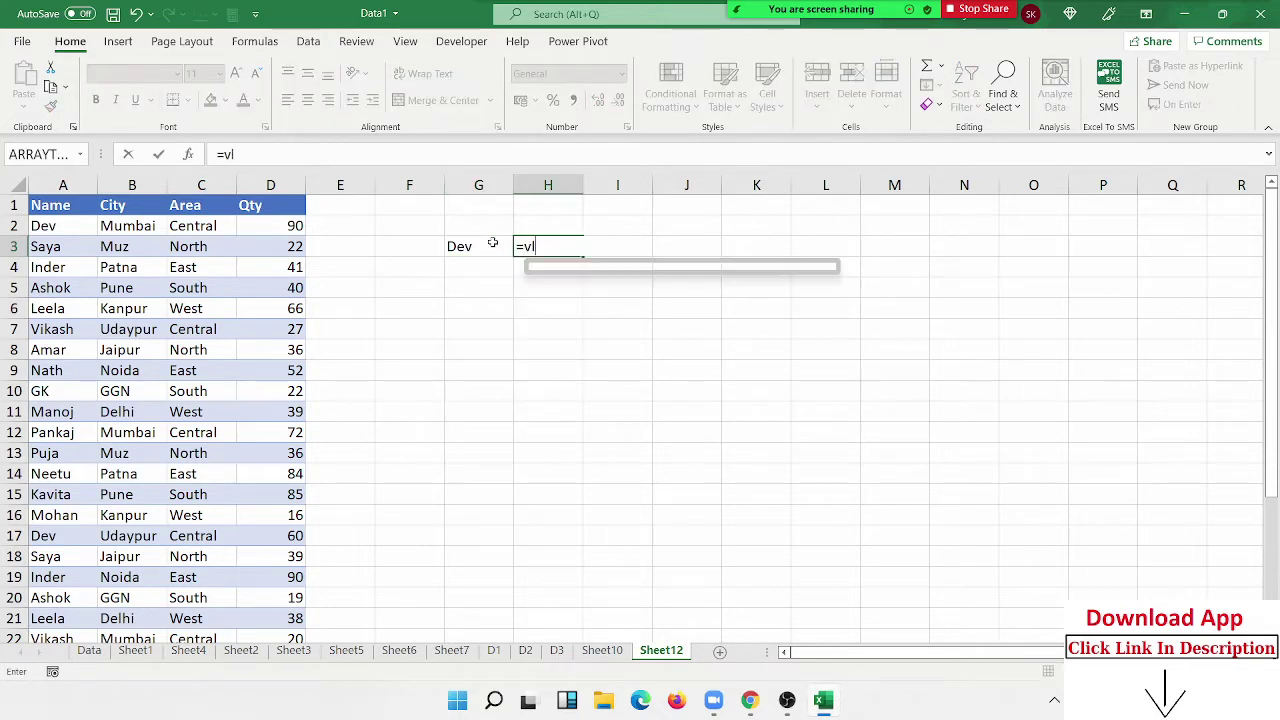
key("Tab")
left_click(492, 242)
type(",")
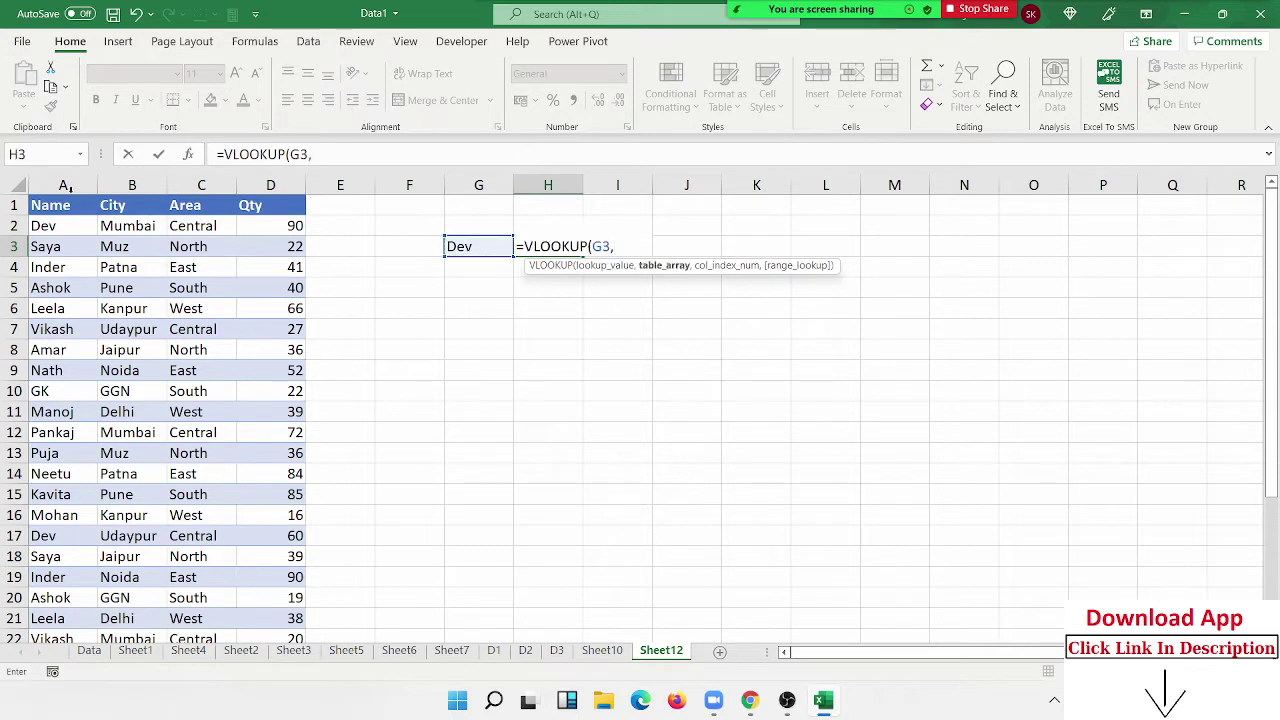
left_click_drag(62, 185, 263, 204)
type(",")
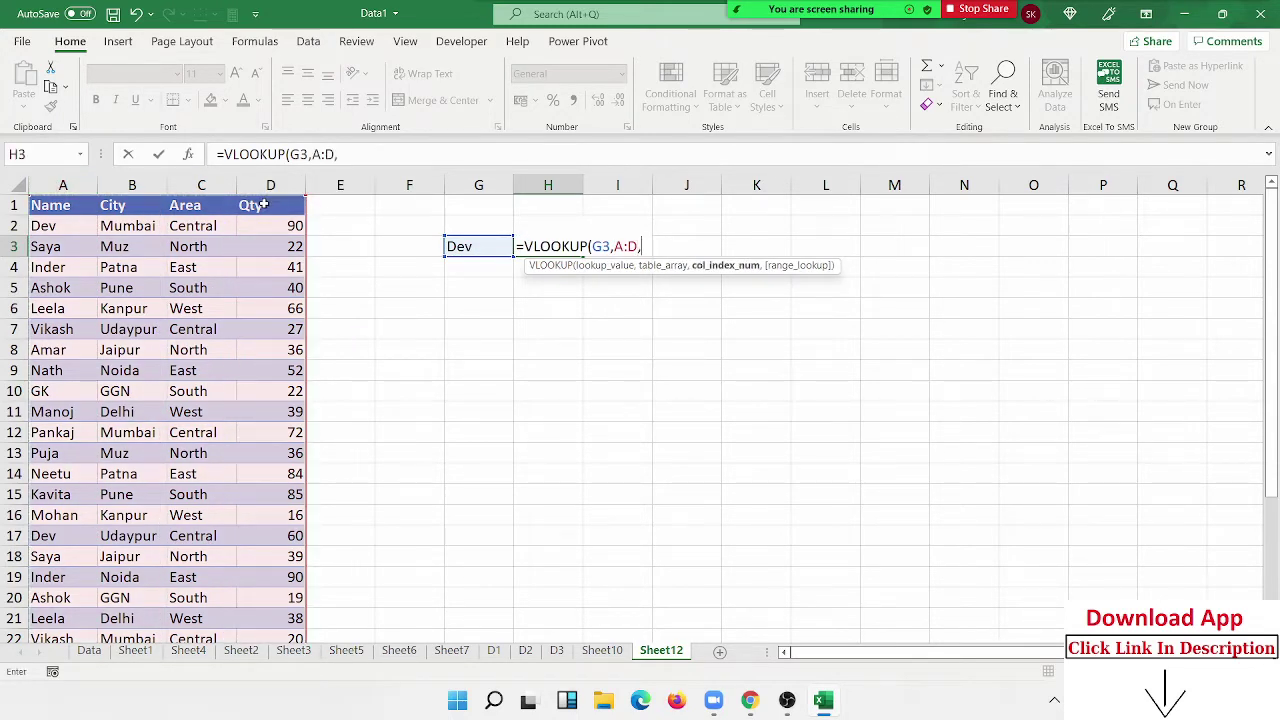
type("4,0")
key("Return")
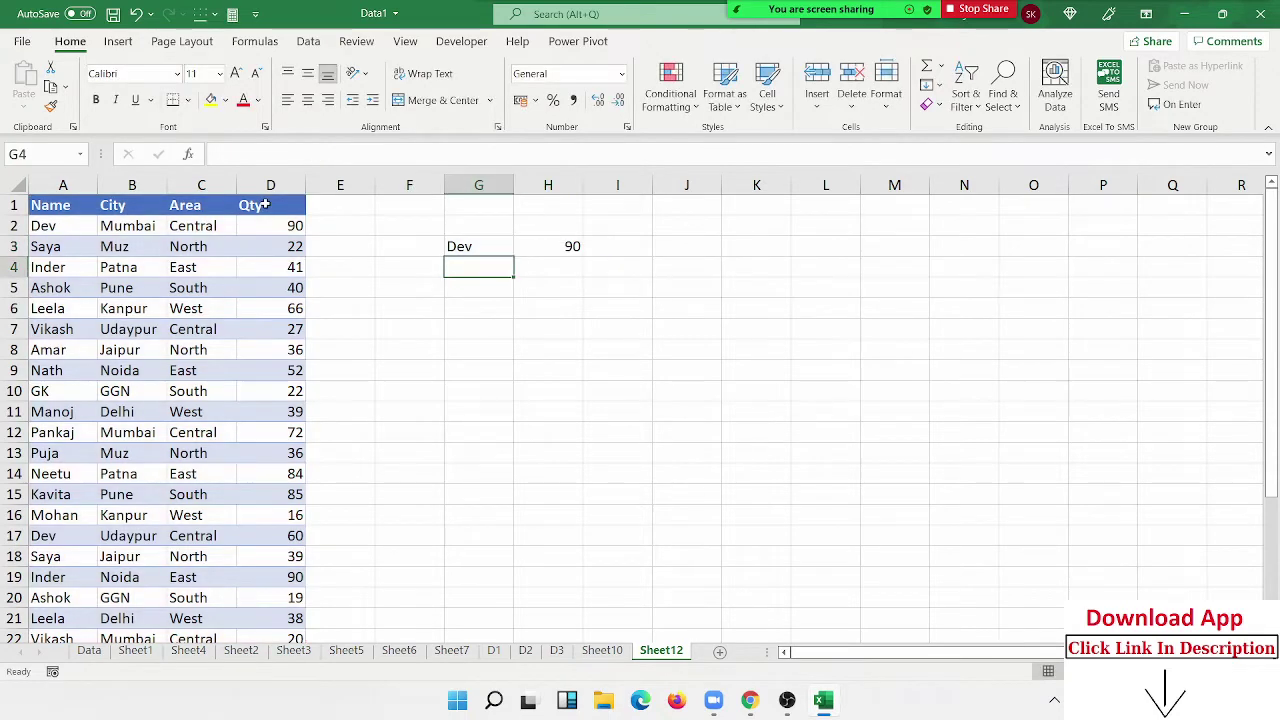
key("Up")
key("Right")
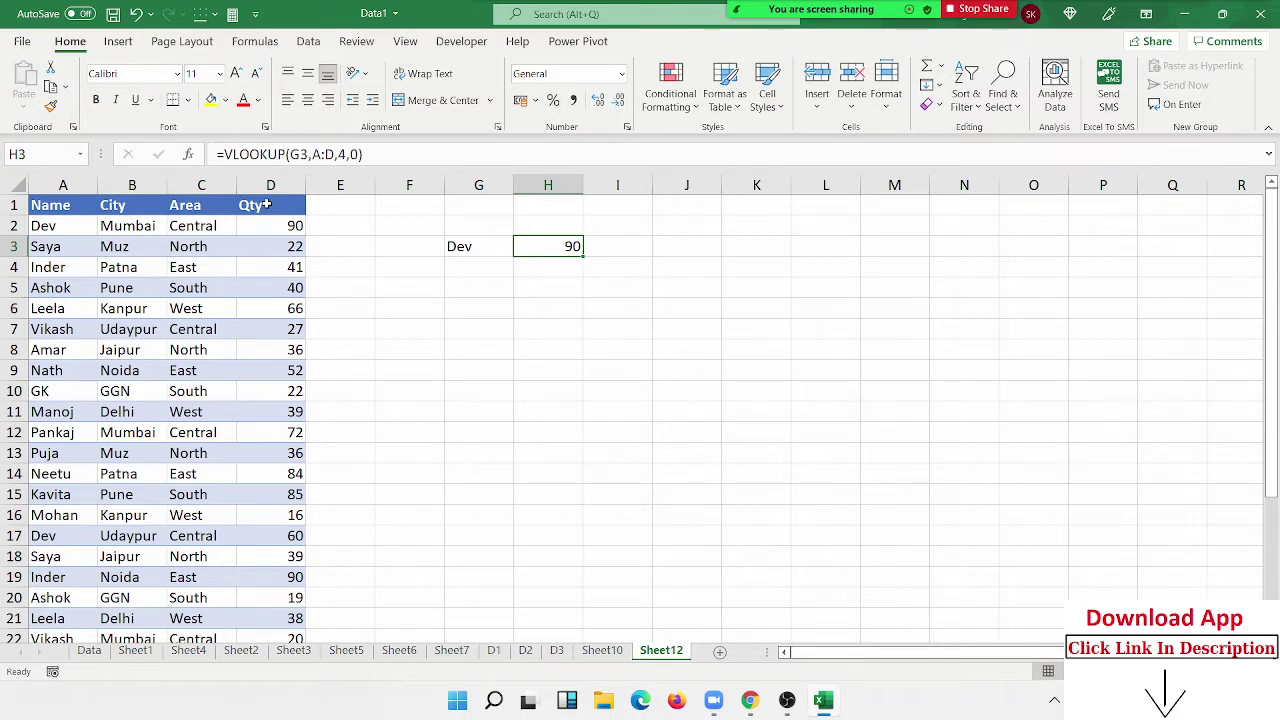
key("Down")
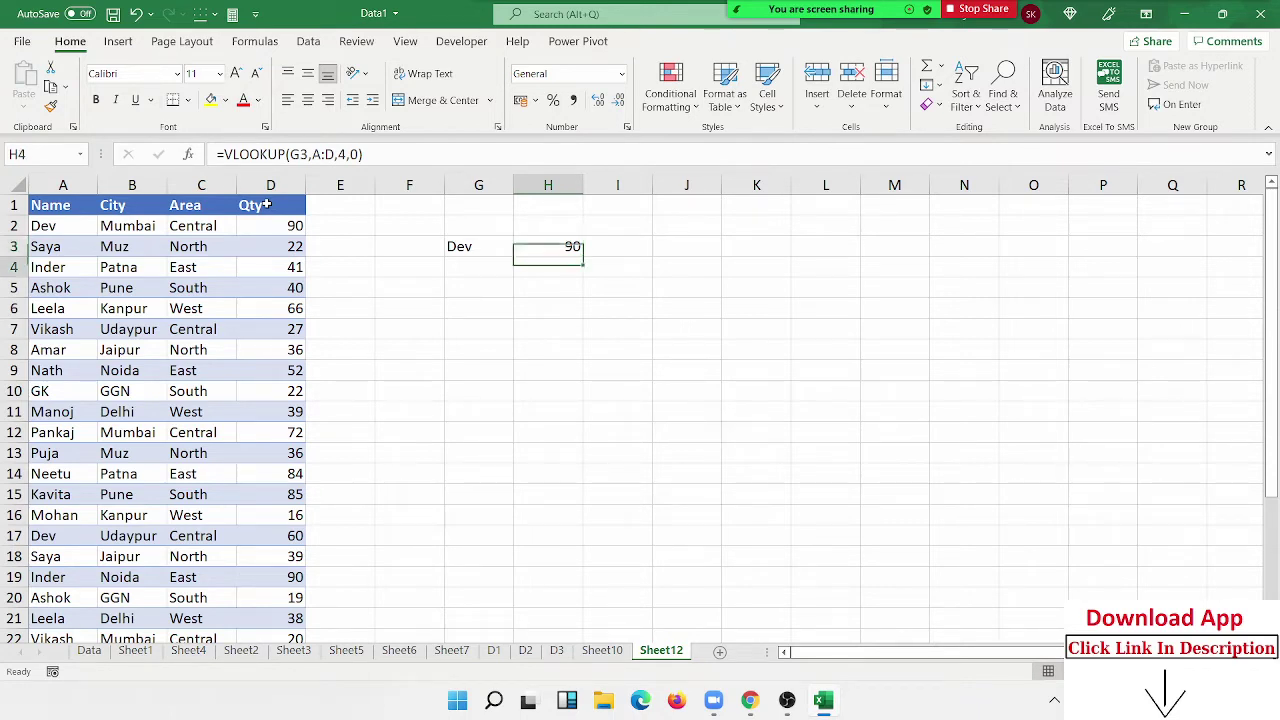
Cancel the unfinished VLOOKUP formula started in H4.
type("=vl")
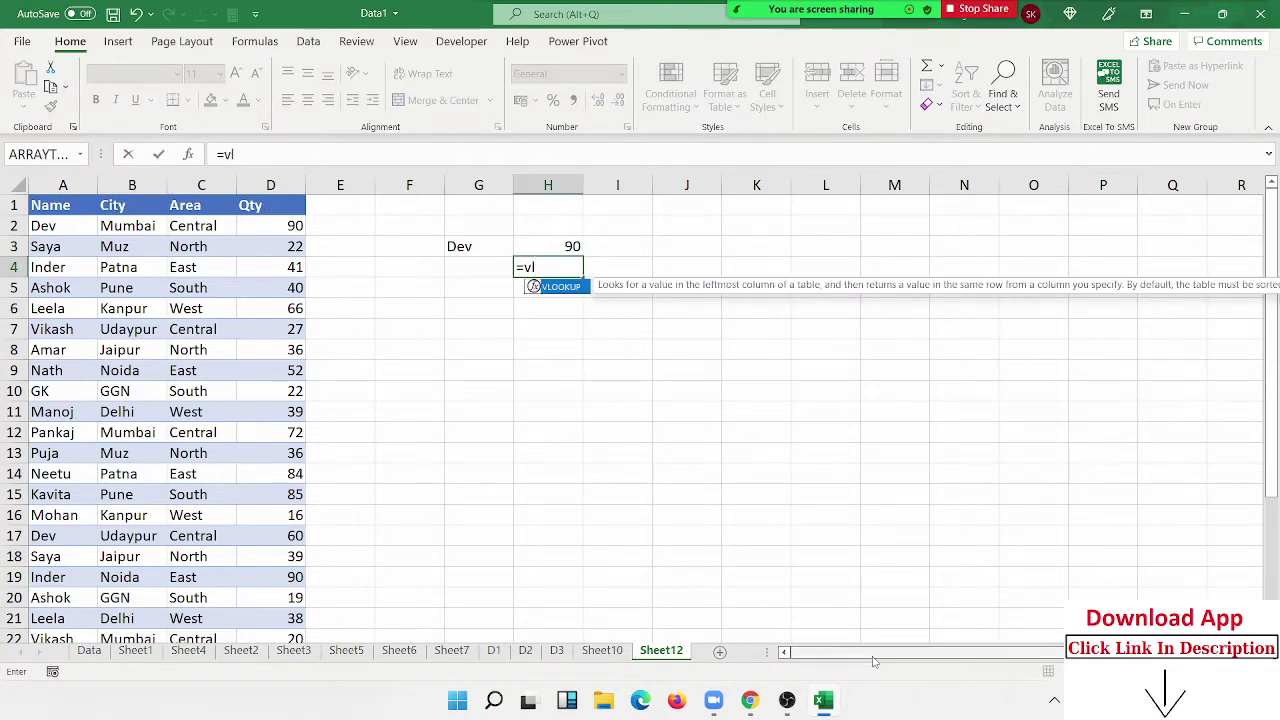
left_click_drag(864, 641, 885, 643)
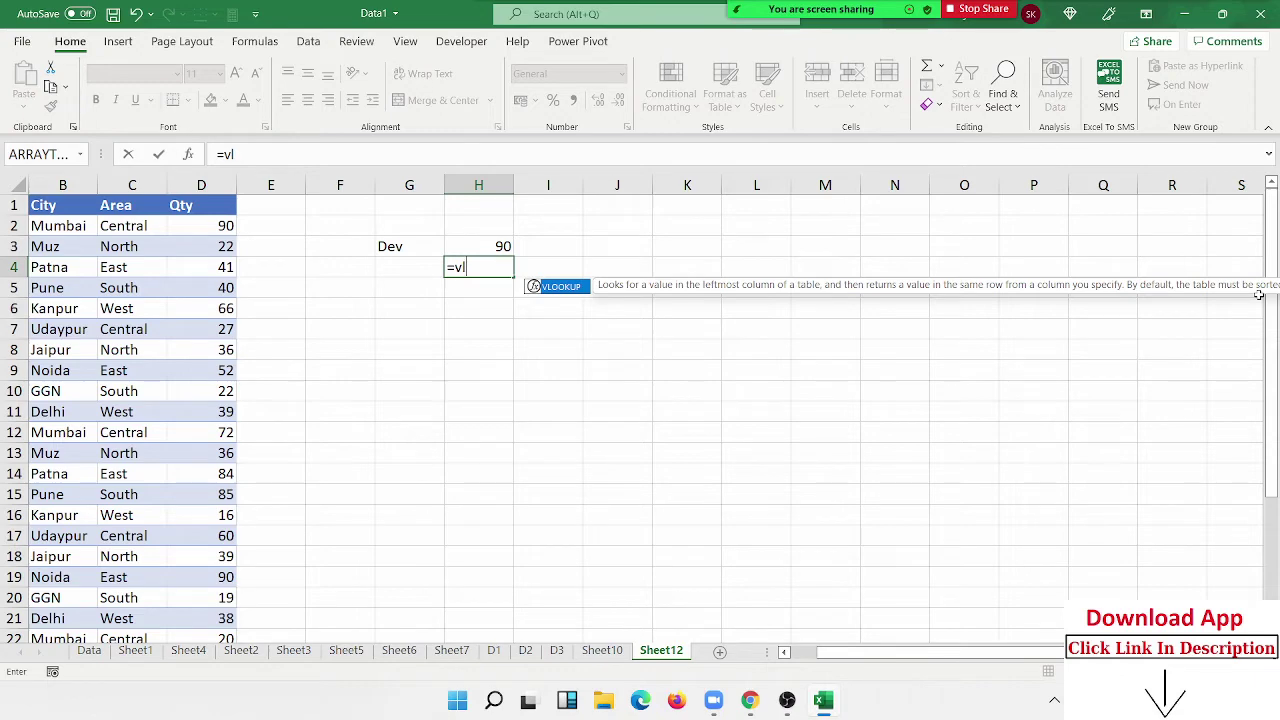
key("Escape")
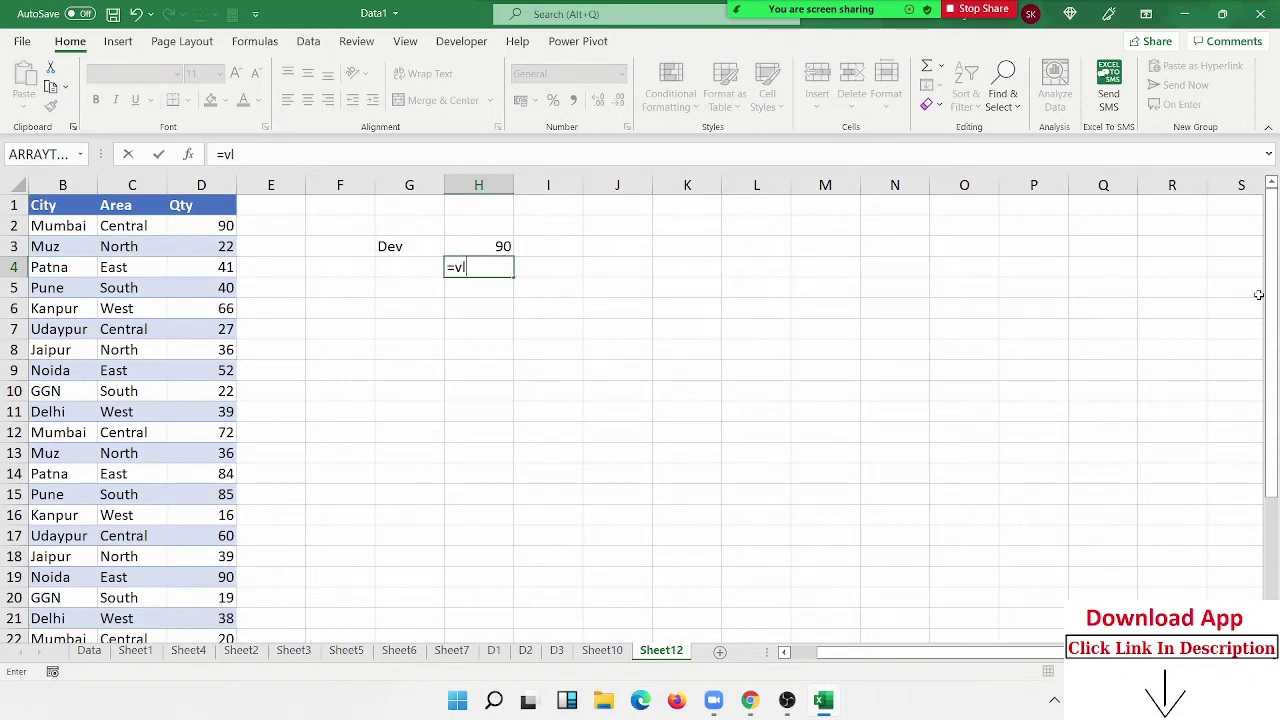
key("Escape")
Enter occurrence numbers 1 and 2 in G5 and G6.
key("Left")
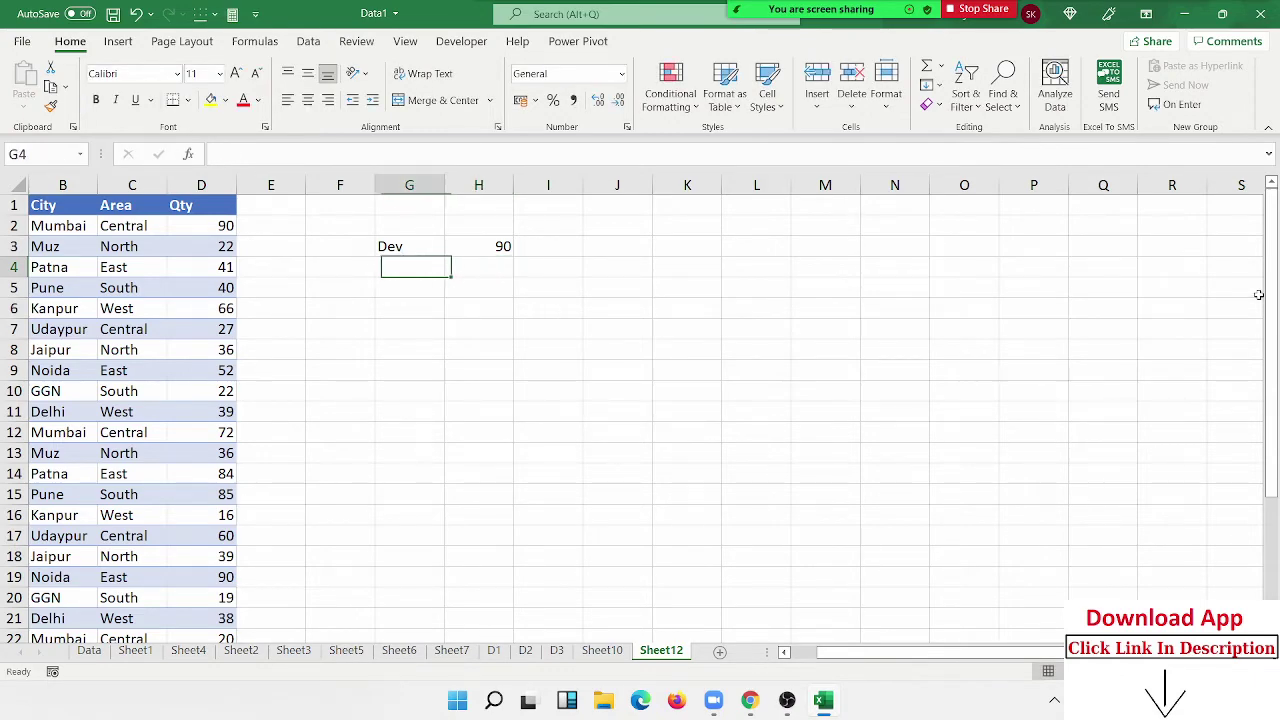
key("Left")
key("Left")
key("Left")
key("Left")
key("Right")
key("Right")
key("Right")
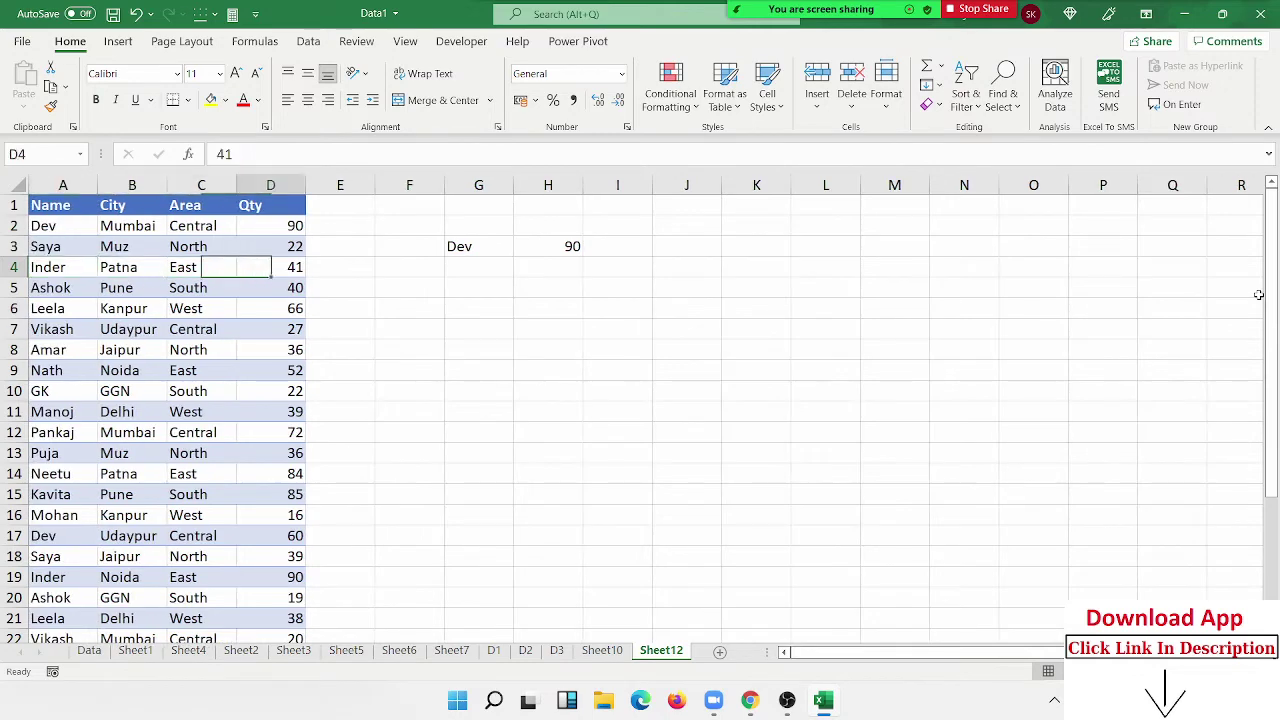
key("Right")
key("Right")
key("Right")
key("Down")
type("1")
key("Return")
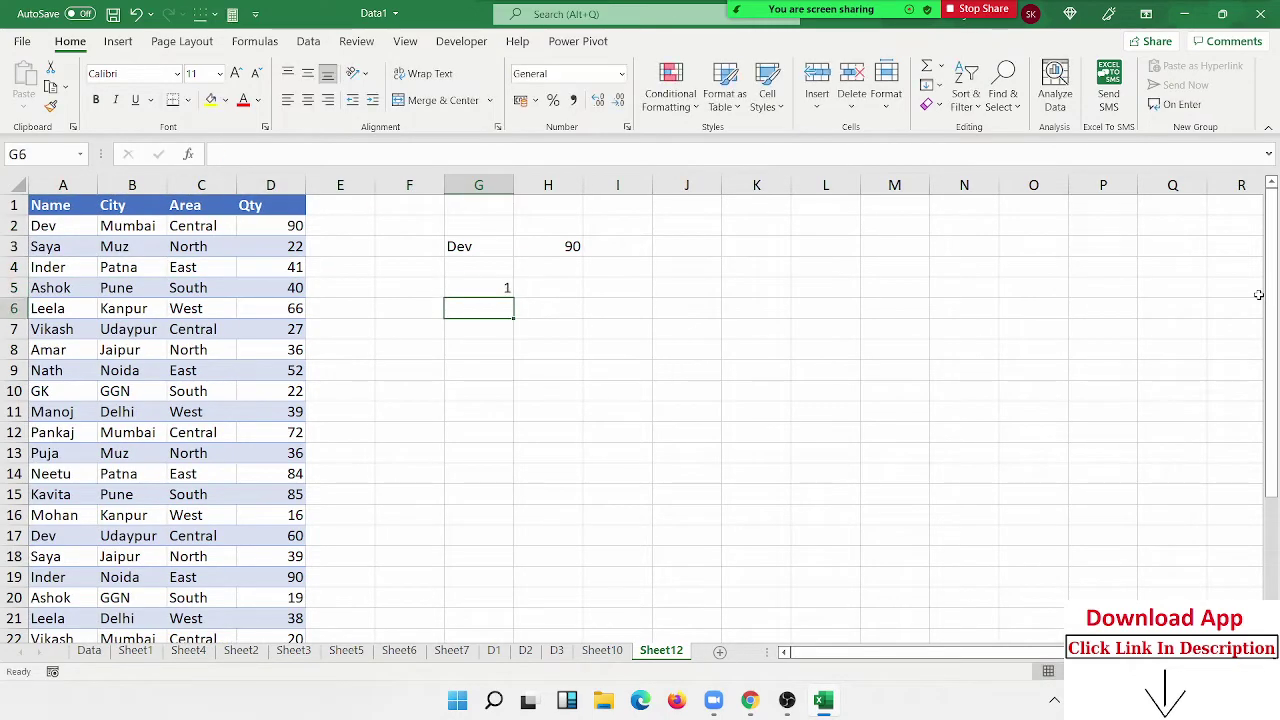
type("2")
key("Return")
Clear the stray Dev entry from H5 and the VLOOKUP result from H3.
key("Up")
key("Up")
key("Right")
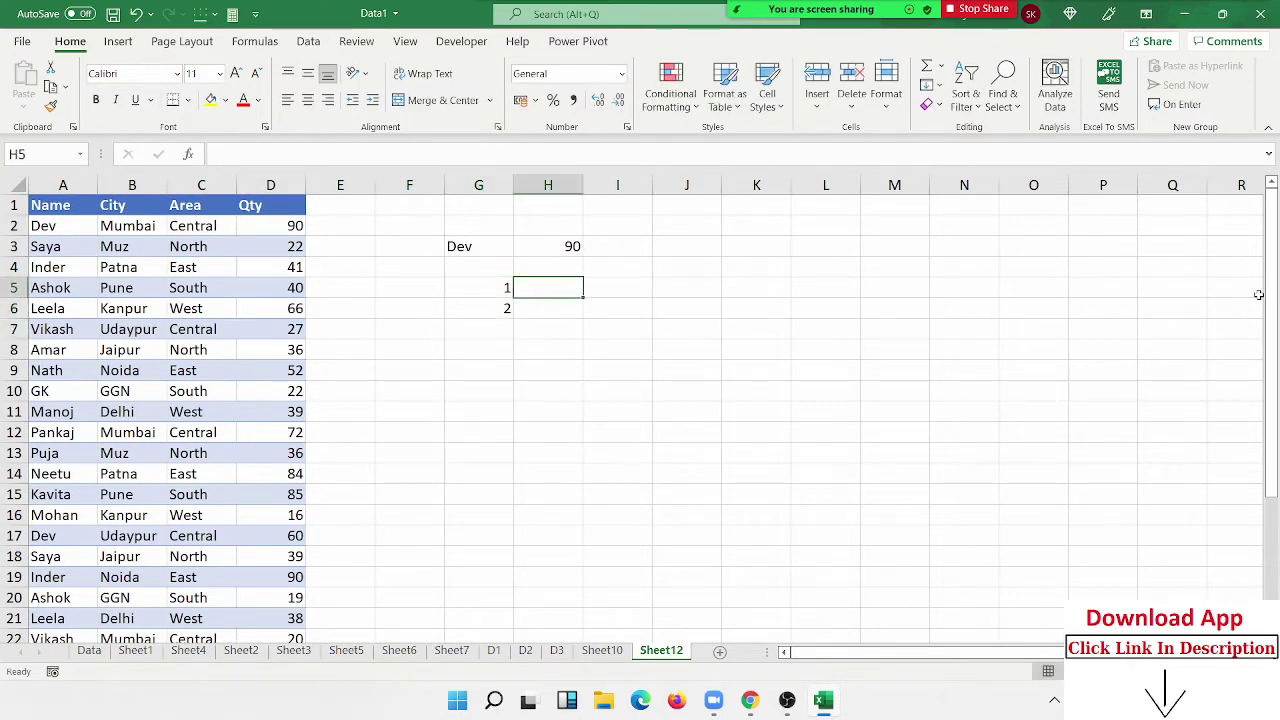
type("Dev")
key("Return")
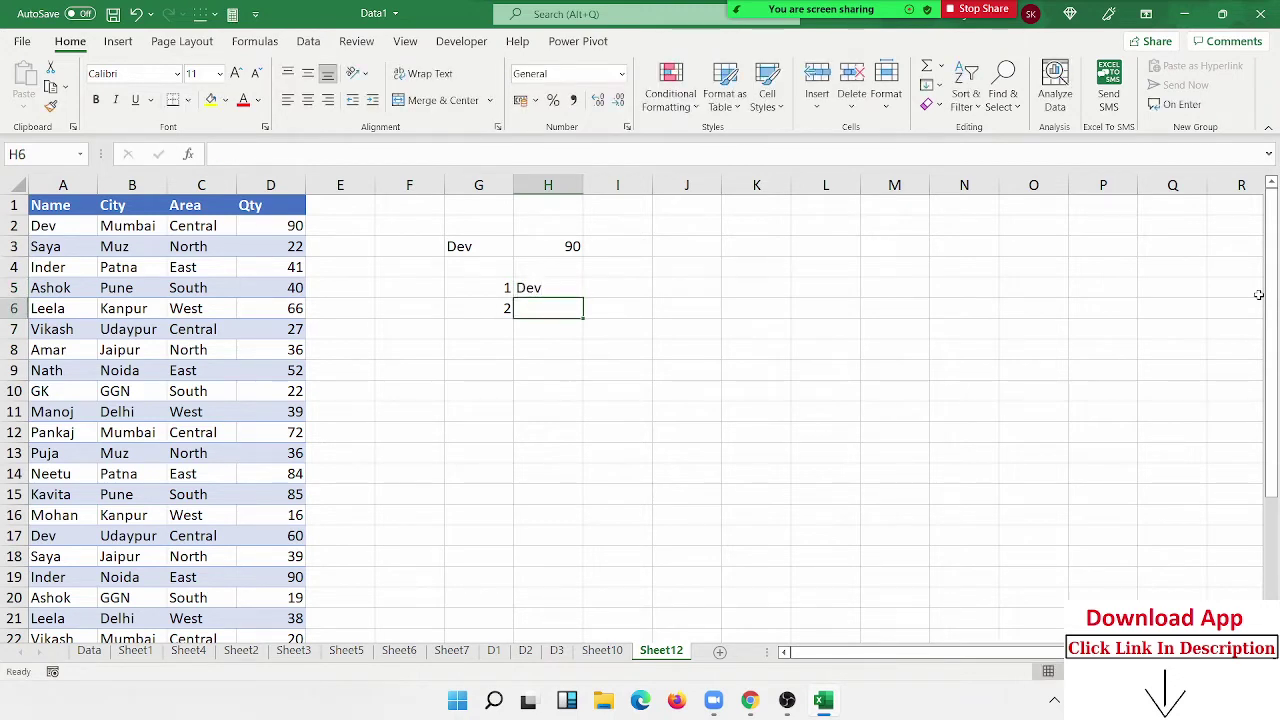
key("Up")
key("Delete")
key("Up")
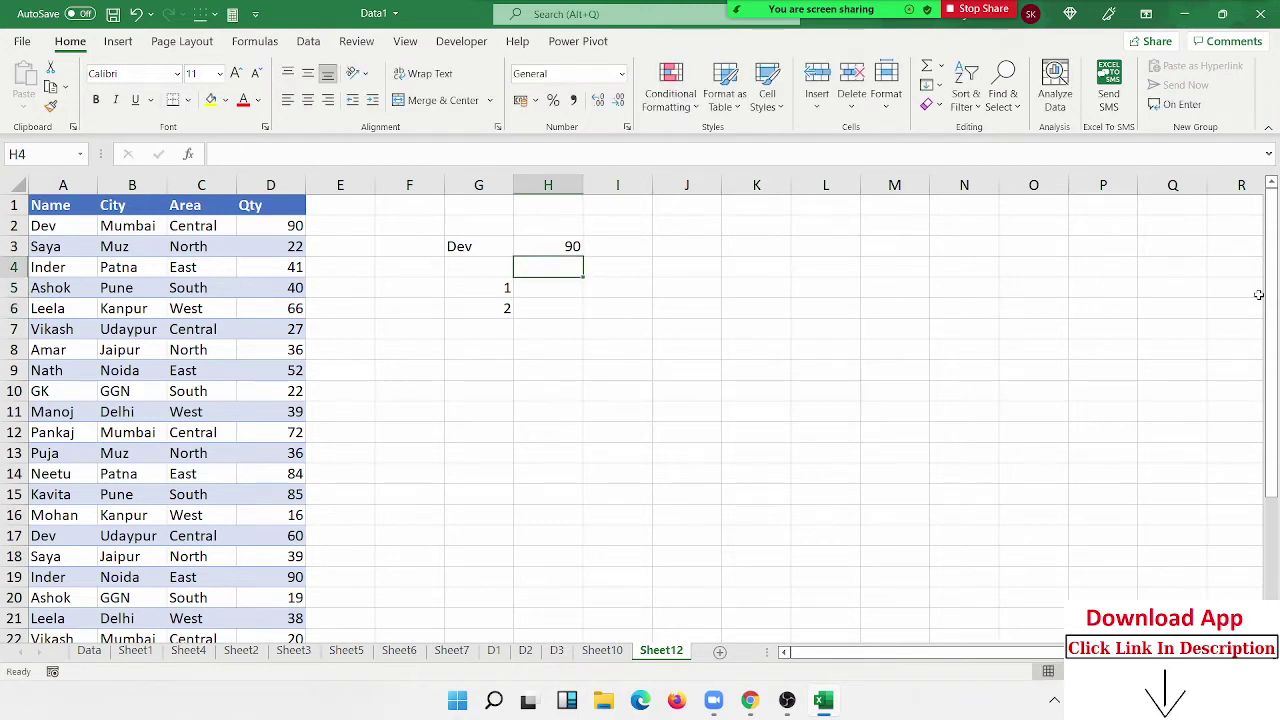
key("Up")
key("Delete")
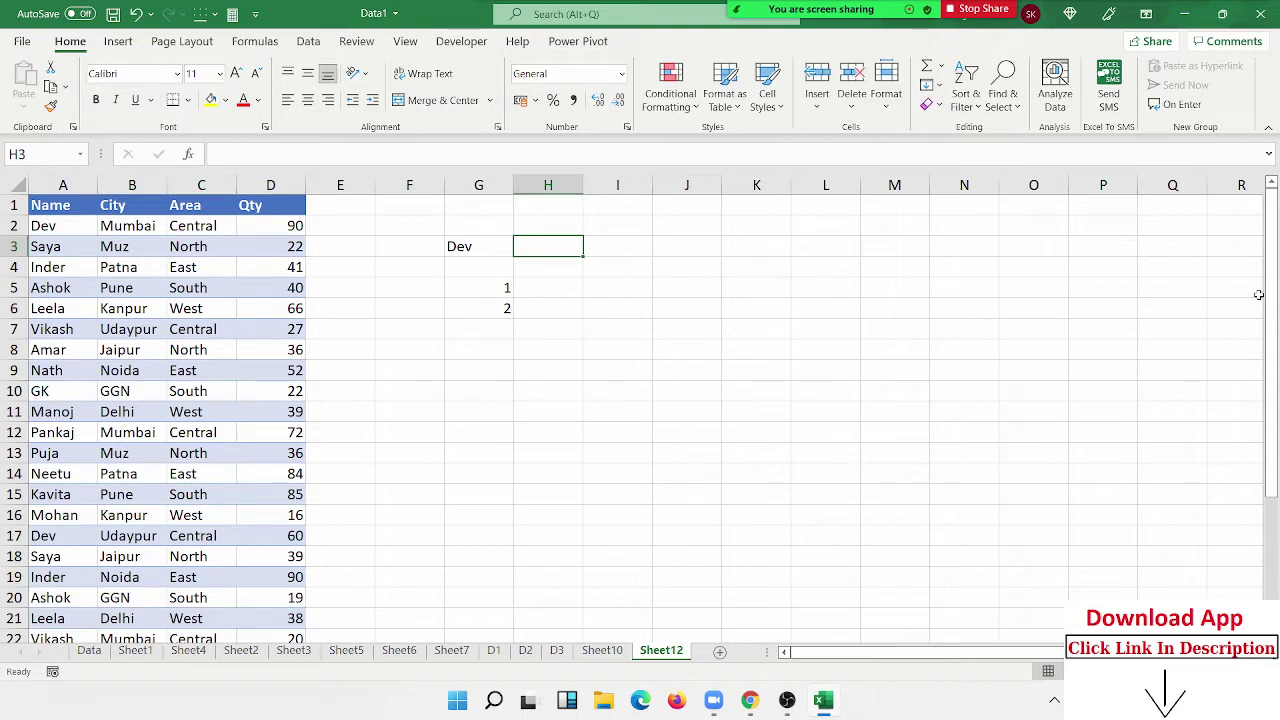
key("Left")
key("Left")
key("Left")
key("Left")
key("Left")
key("Left")
Insert a new column A before Name and head it ID.
key("ctrl+space")
key("ctrl+space")
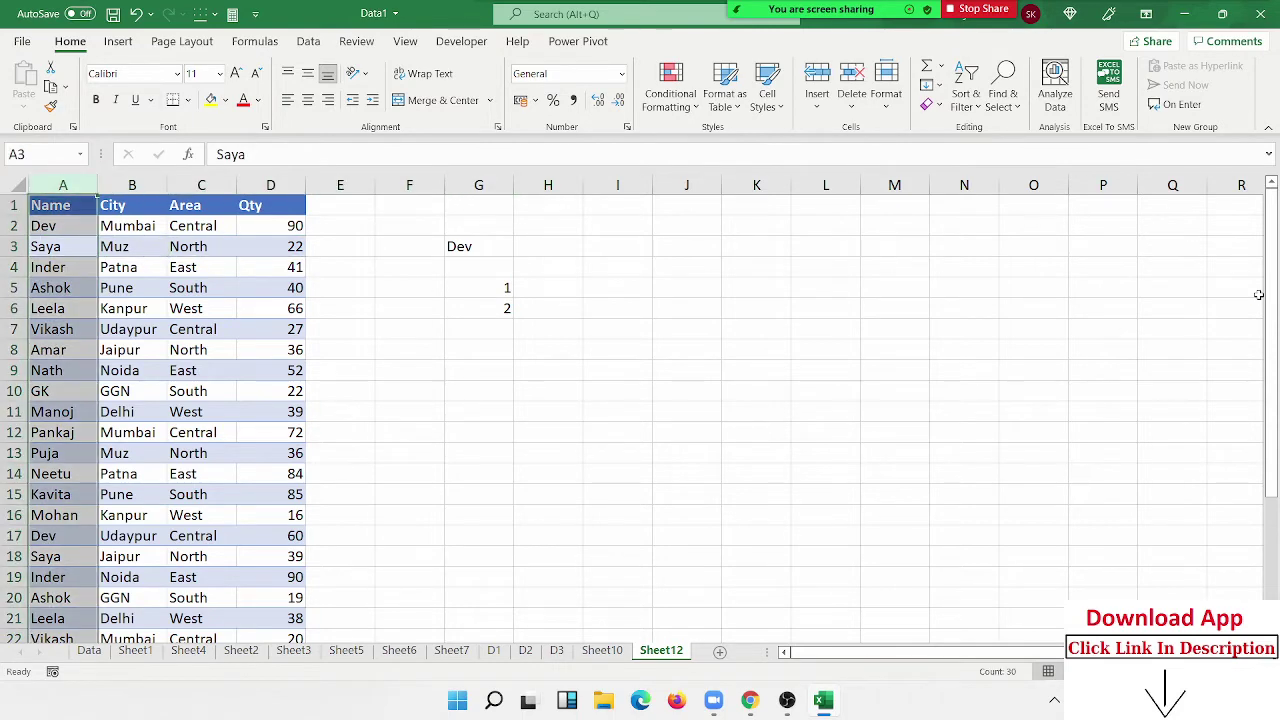
key("ctrl+plus")
key("Up")
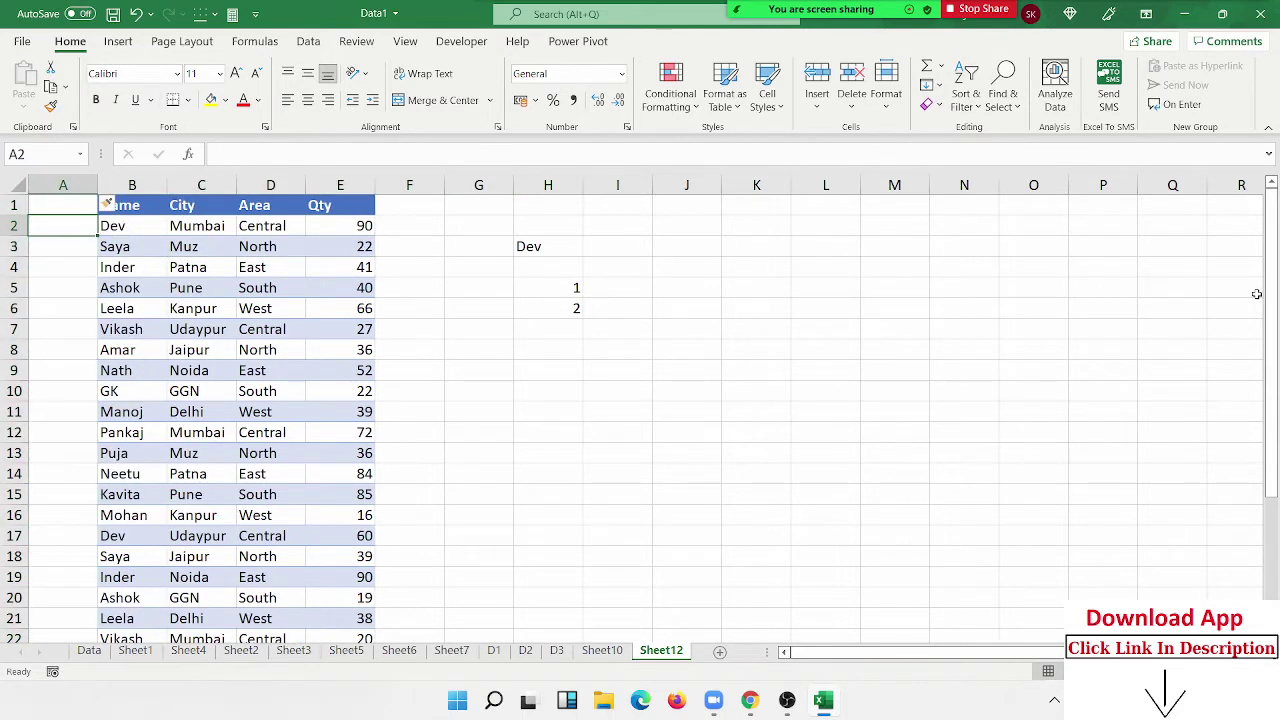
key("Up")
type("ID")
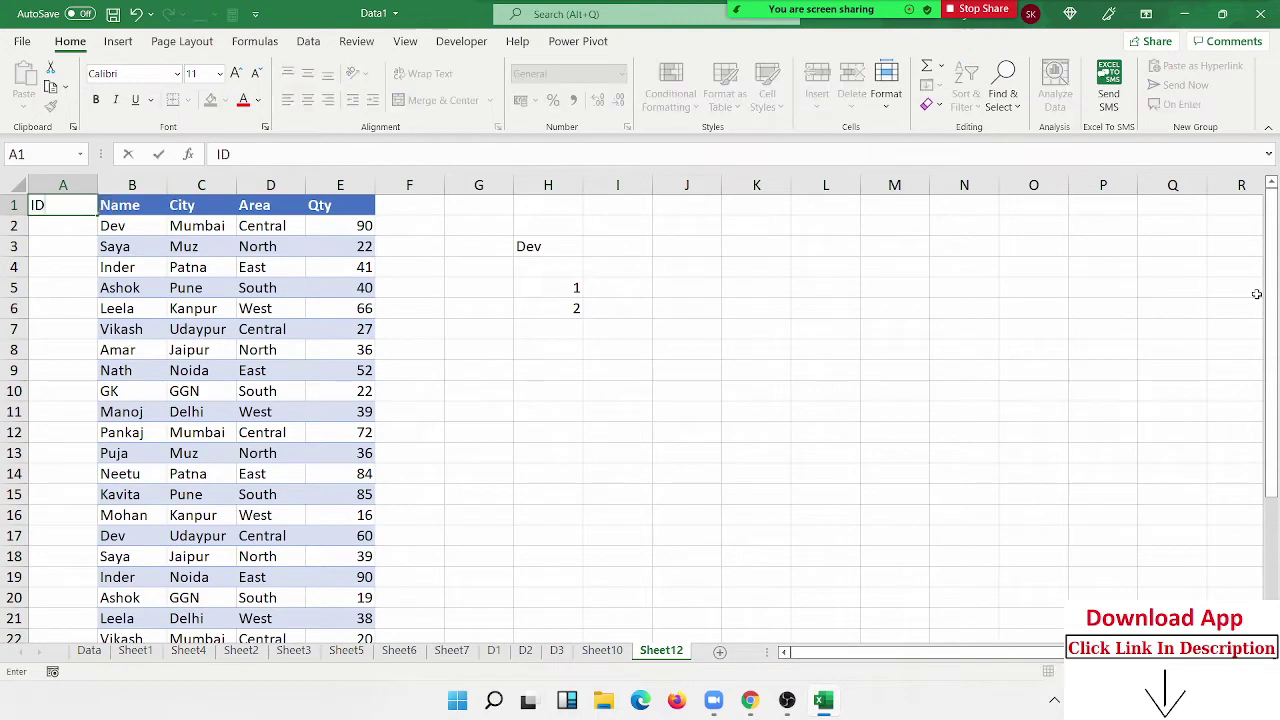
key("Return")
Enter =COUNTIF(B2:B2,B2) in A2, which returns 1.
type("c")
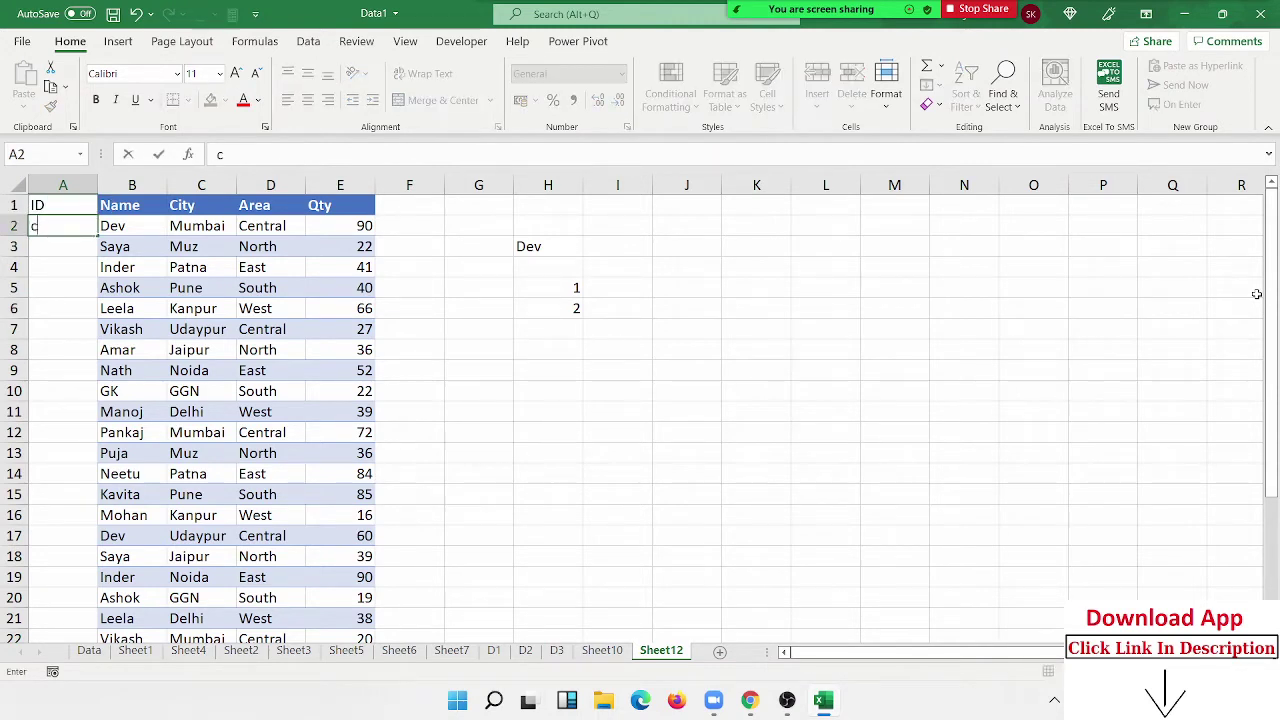
type("oun")
key("BackSpace")
key("BackSpace")
key("BackSpace")
key("BackSpace")
key("BackSpace")
type("=co")
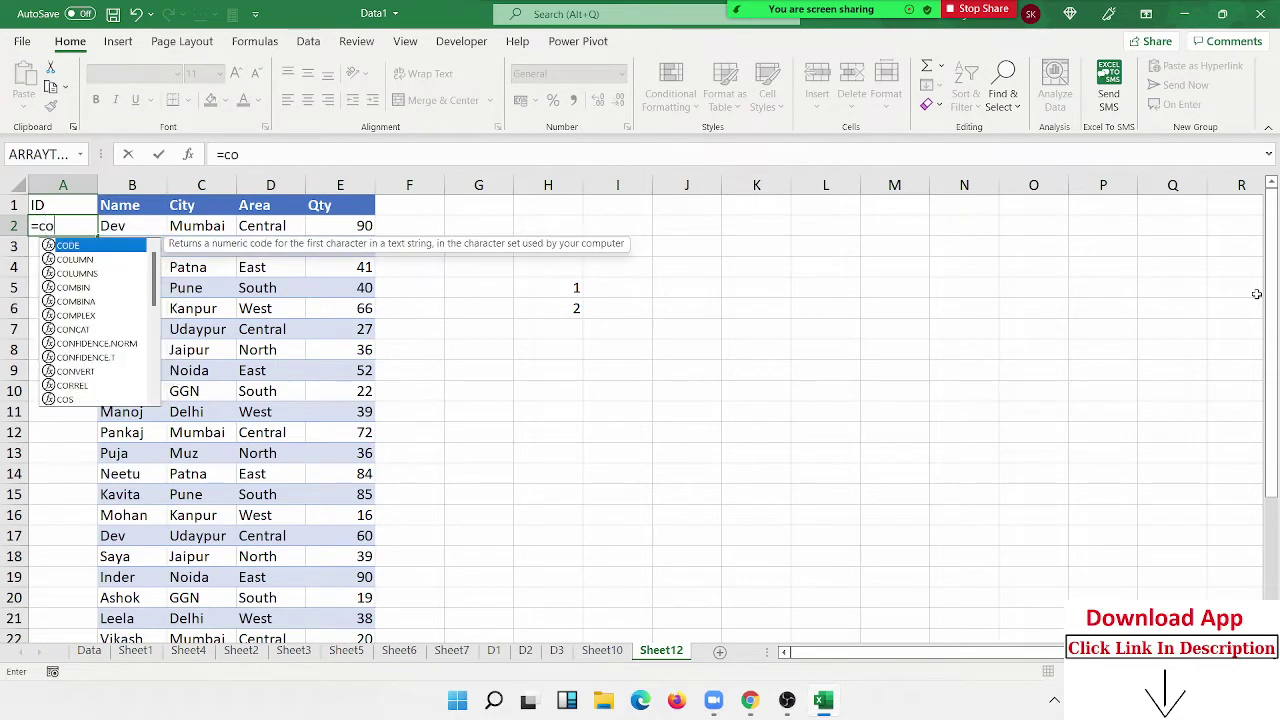
type("u")
key("Down")
key("Down")
key("Down")
key("Tab")
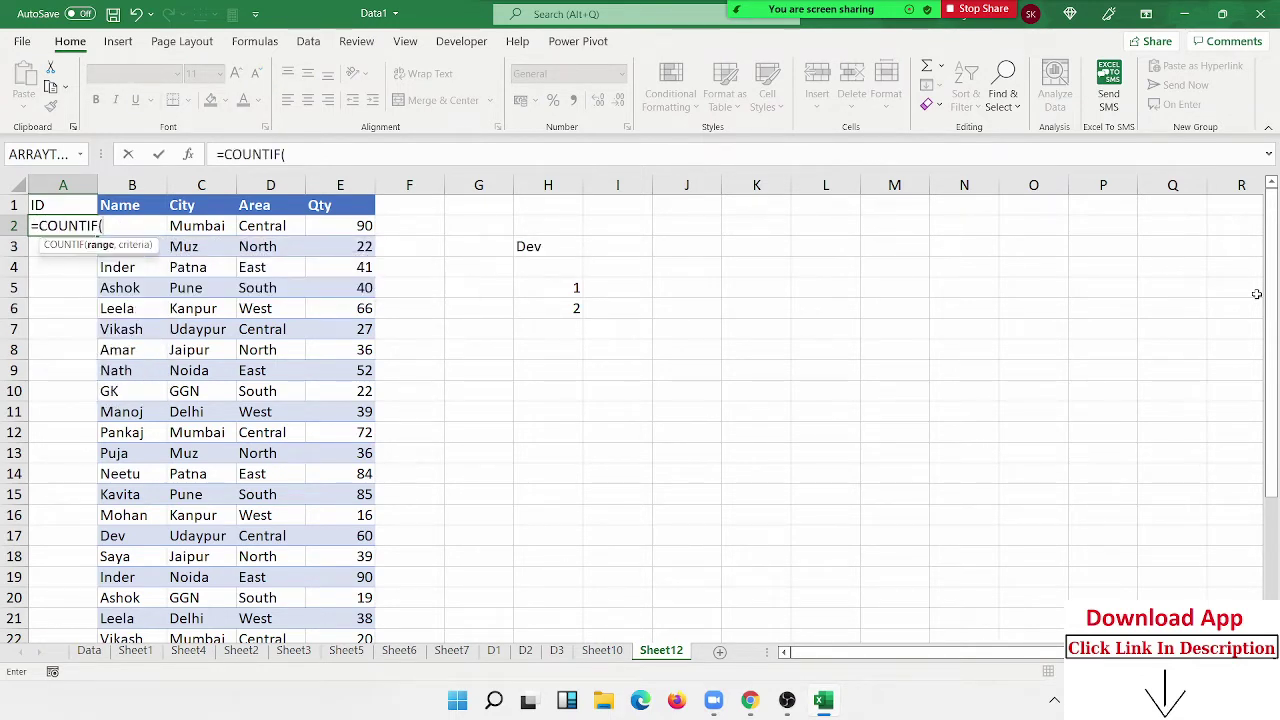
key("Right")
key("F8")
type(",")
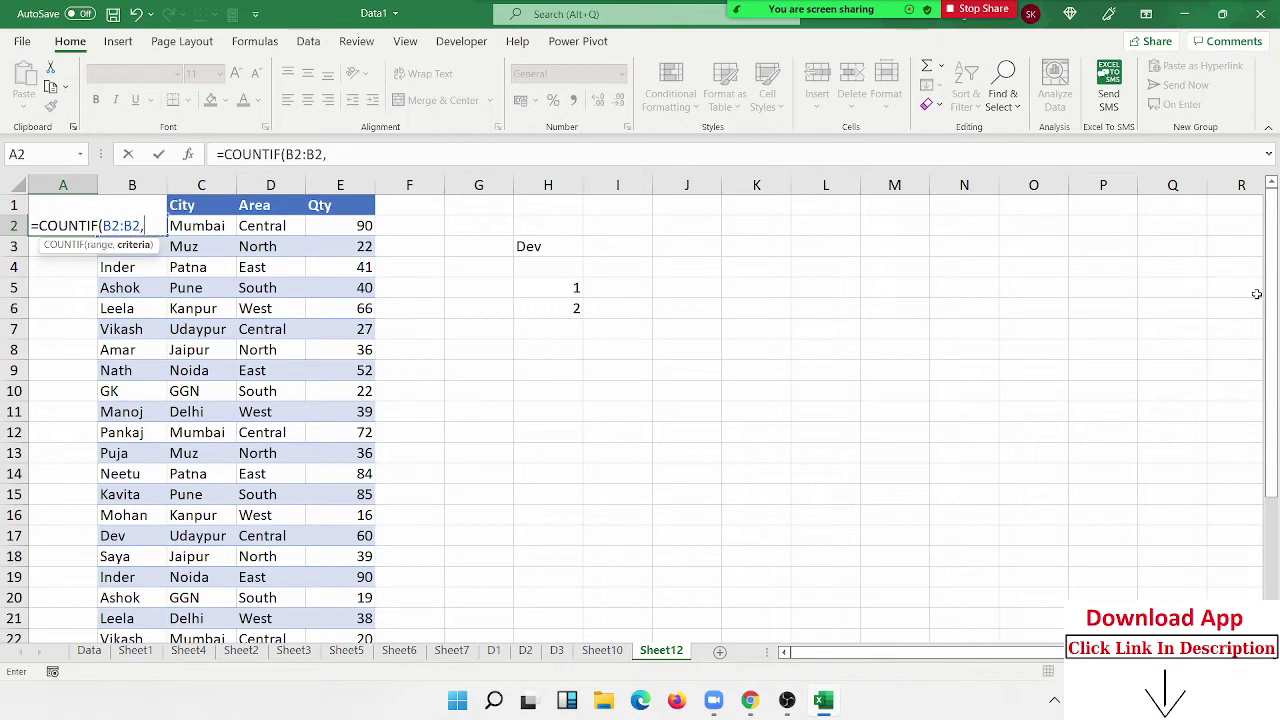
key("Right")
type(")")
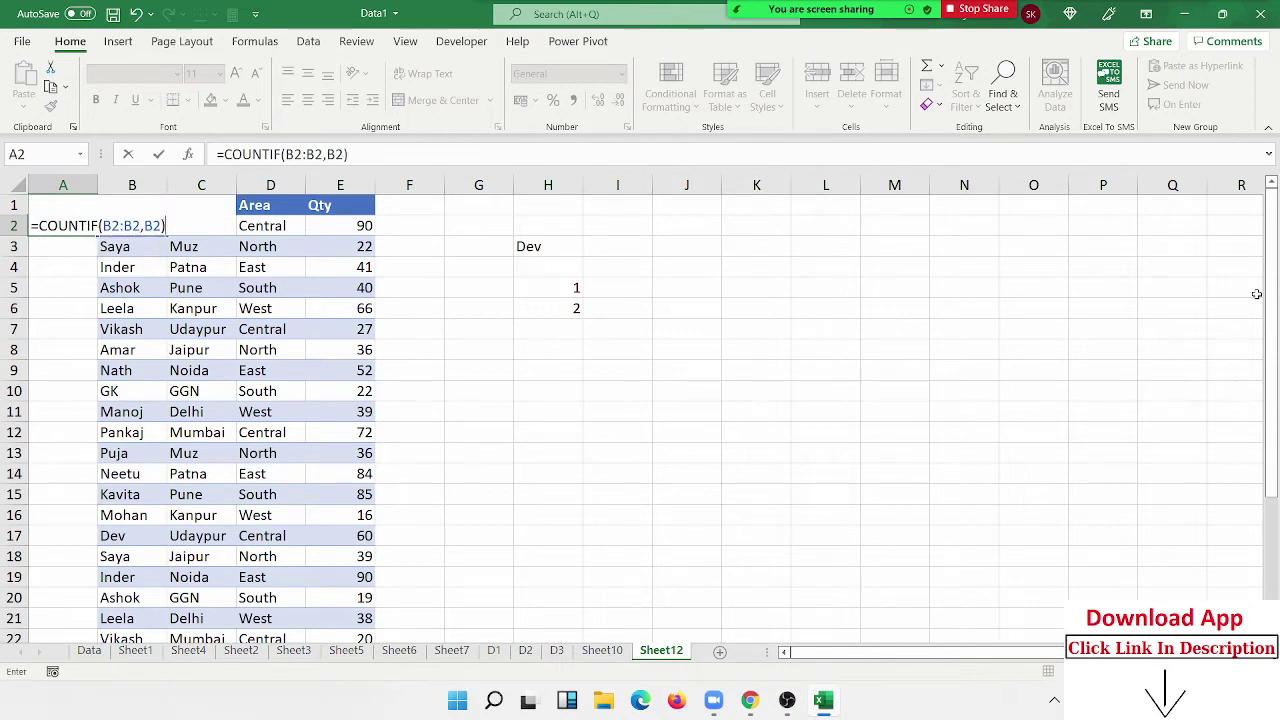
key("ctrl+Return")
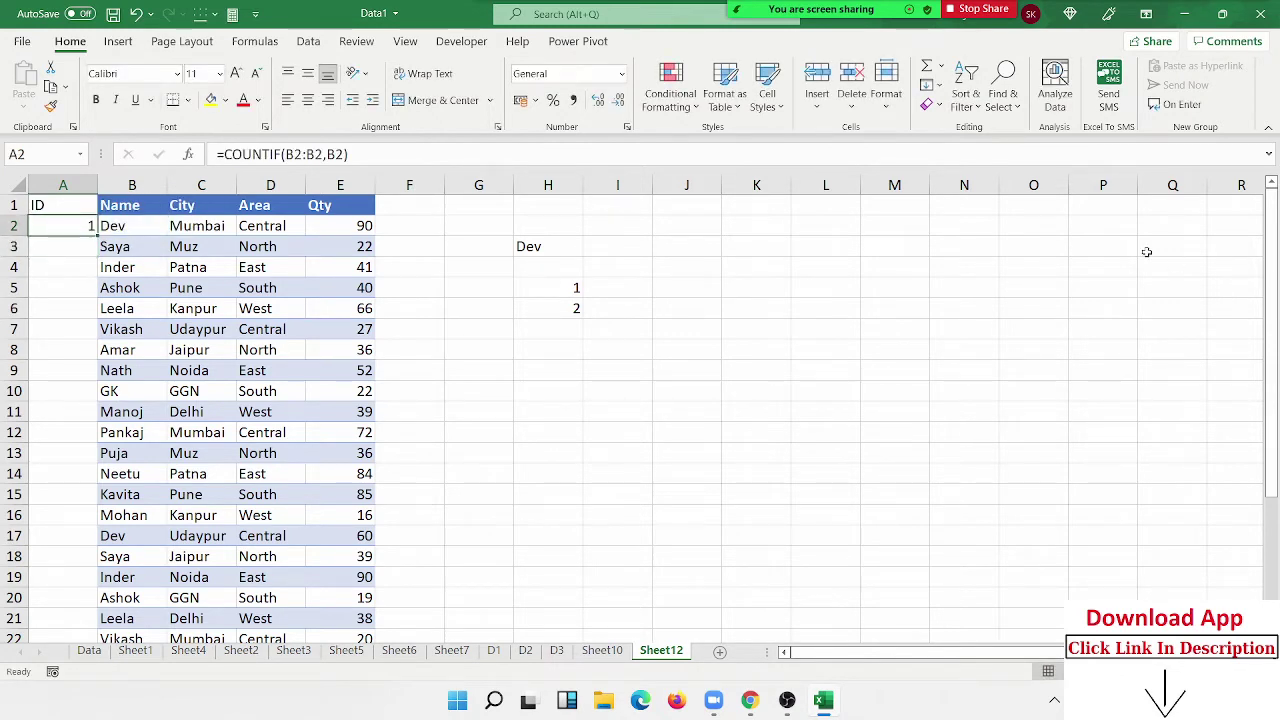
left_click(299, 155)
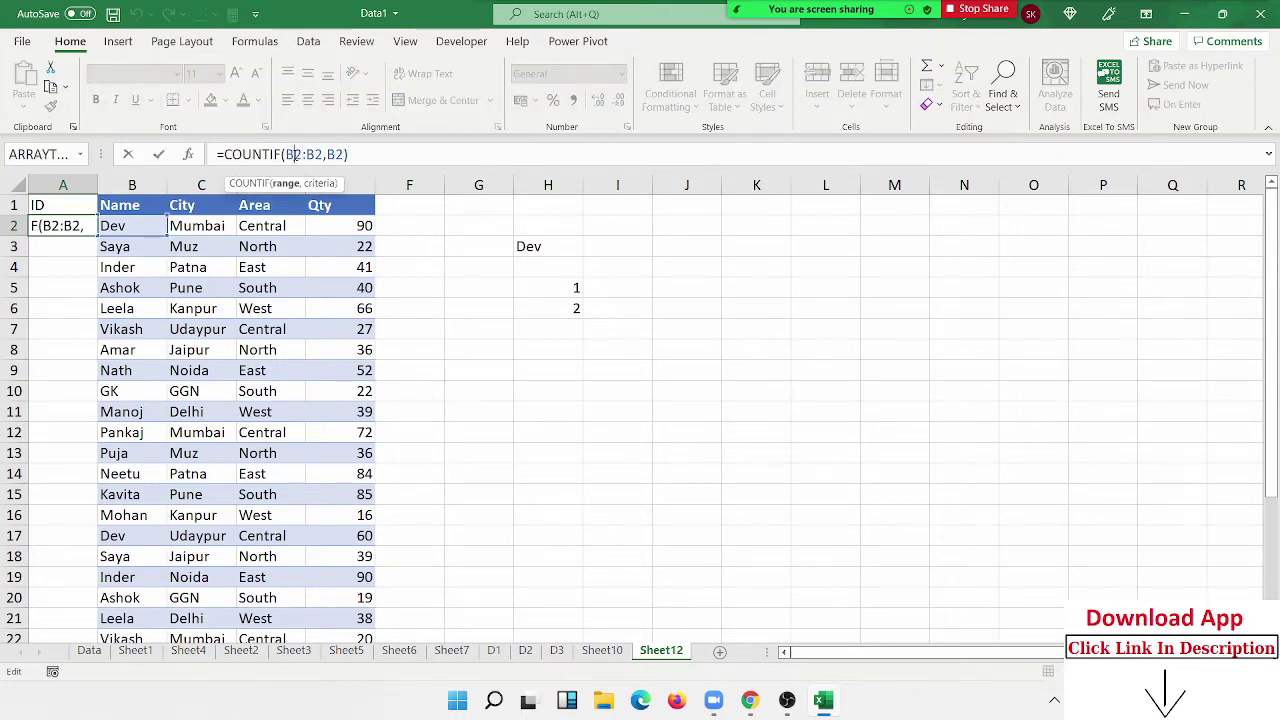
Anchor A2's formula as =COUNTIF($B$2:B2,B2) and fill it down column A.
key("F4")
key("ctrl+Return")
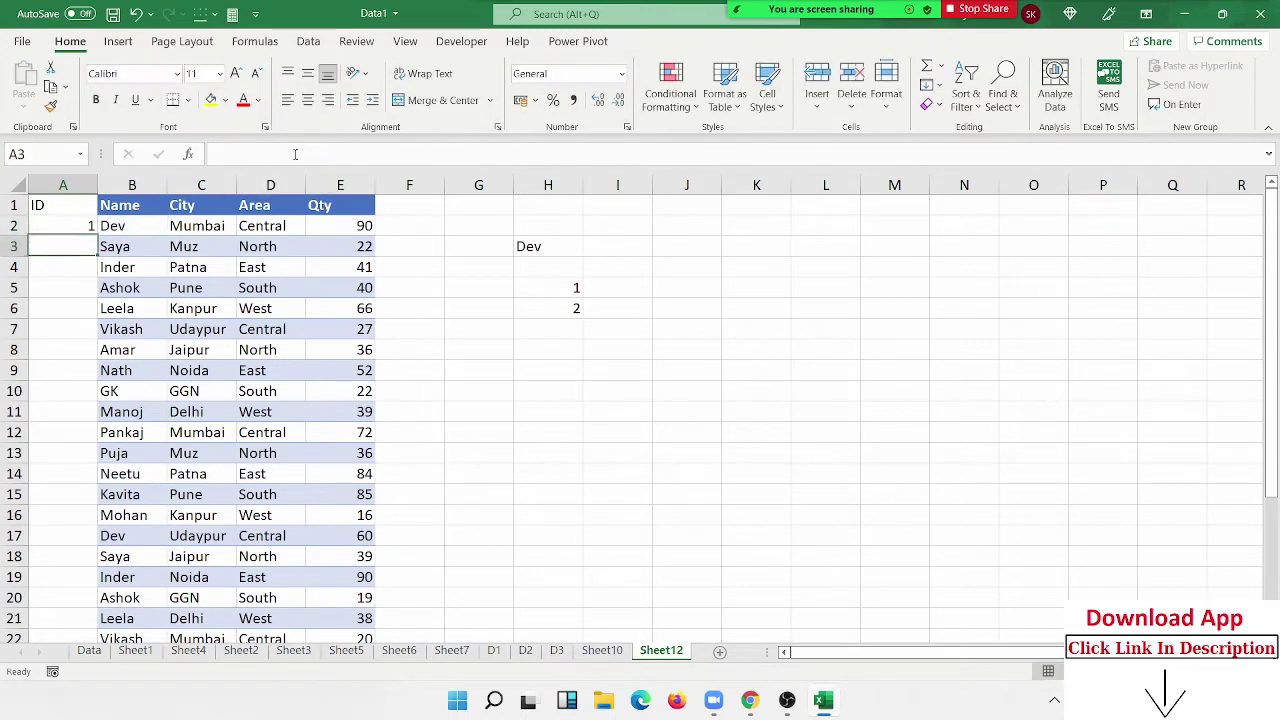
double_click(42, 226)
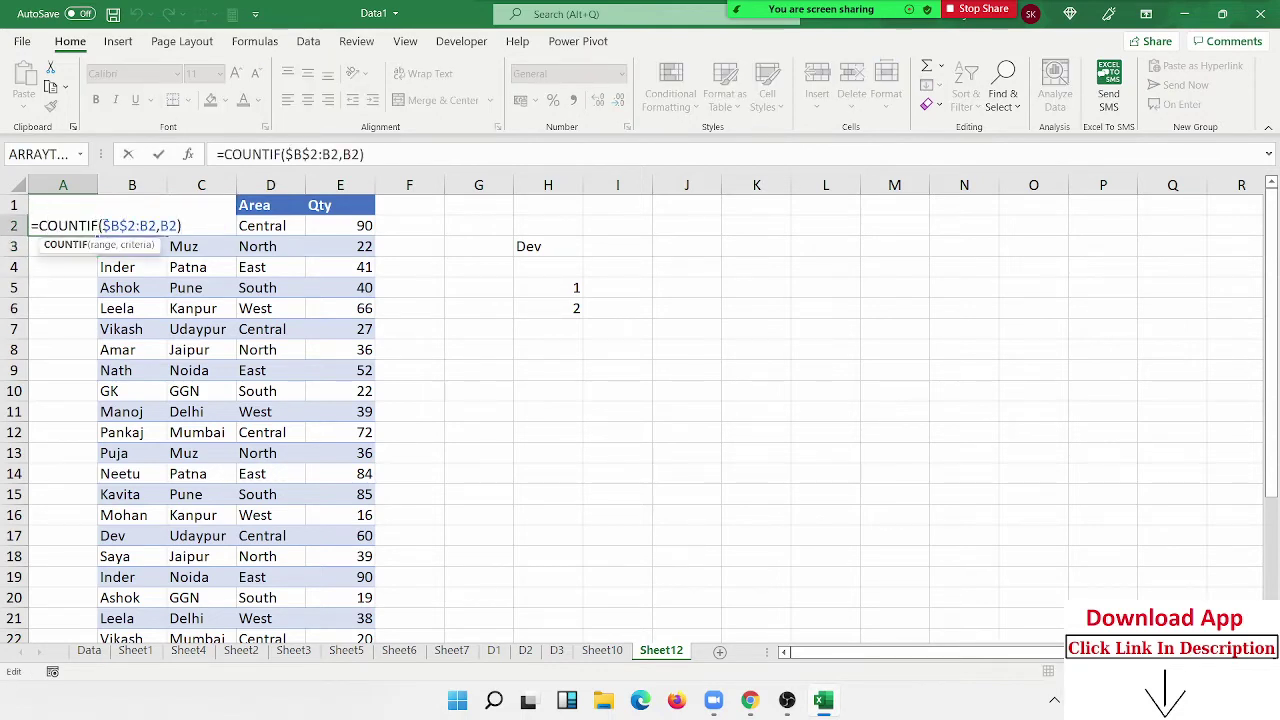
left_click(103, 226)
key("ctrl+Return")
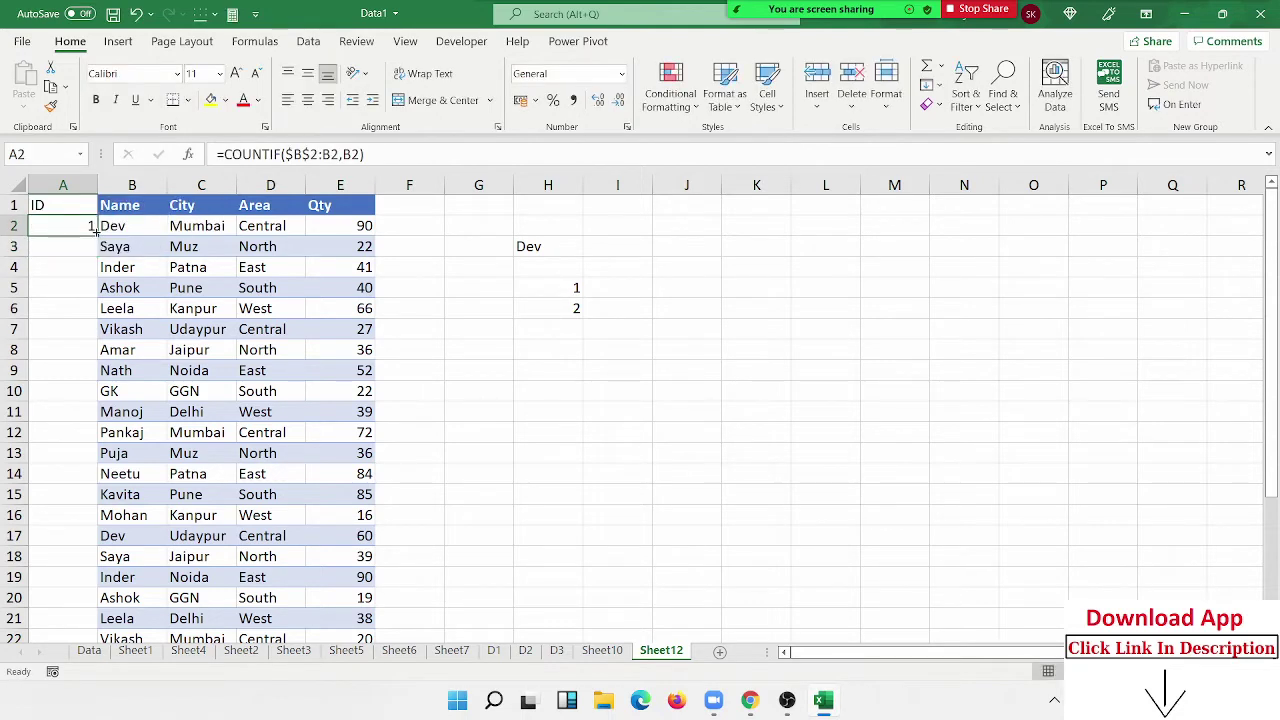
double_click(96, 235)
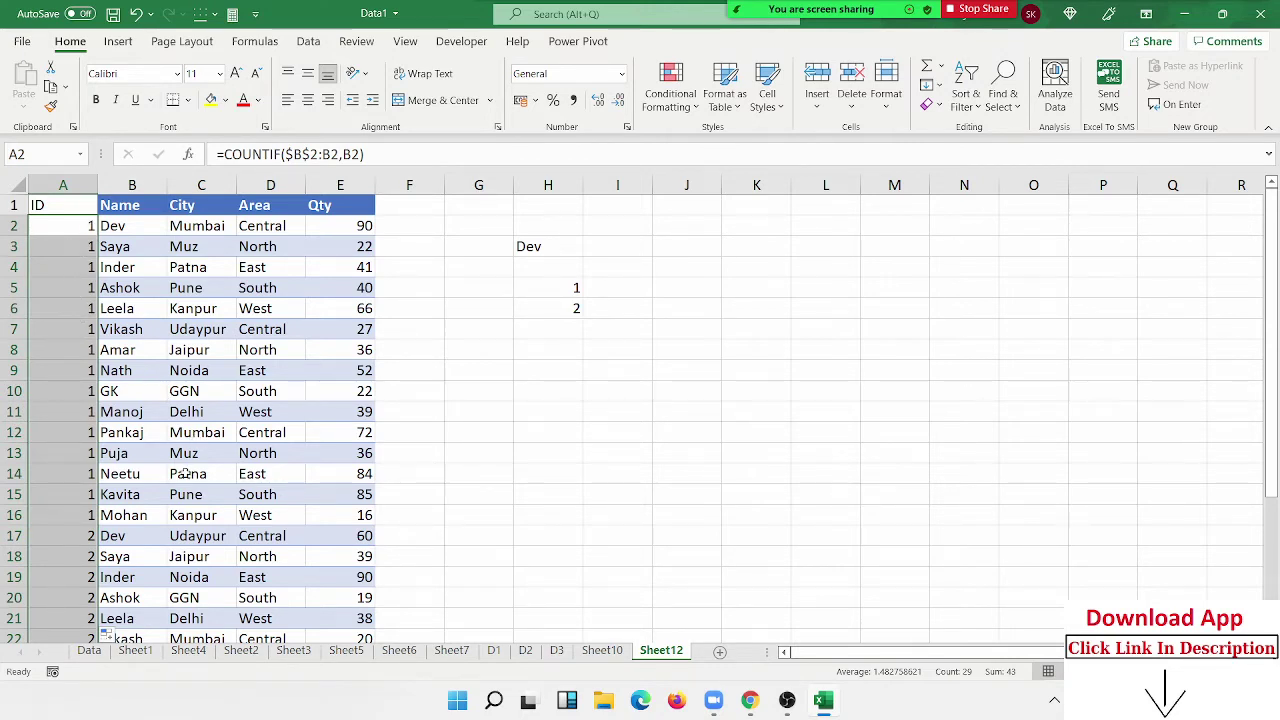
Replace Nath in B9 with Dev so Dev has three occurrences.
left_click_drag(110, 226, 75, 225)
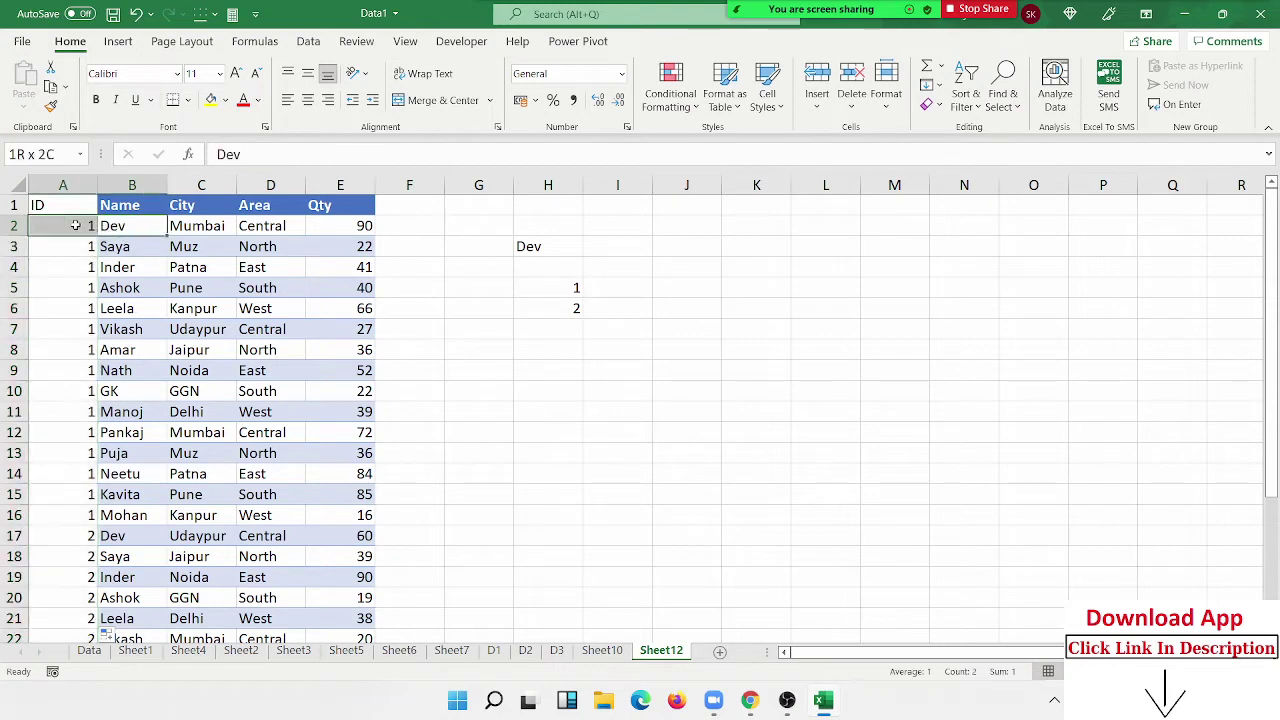
left_click_drag(117, 538, 73, 533)
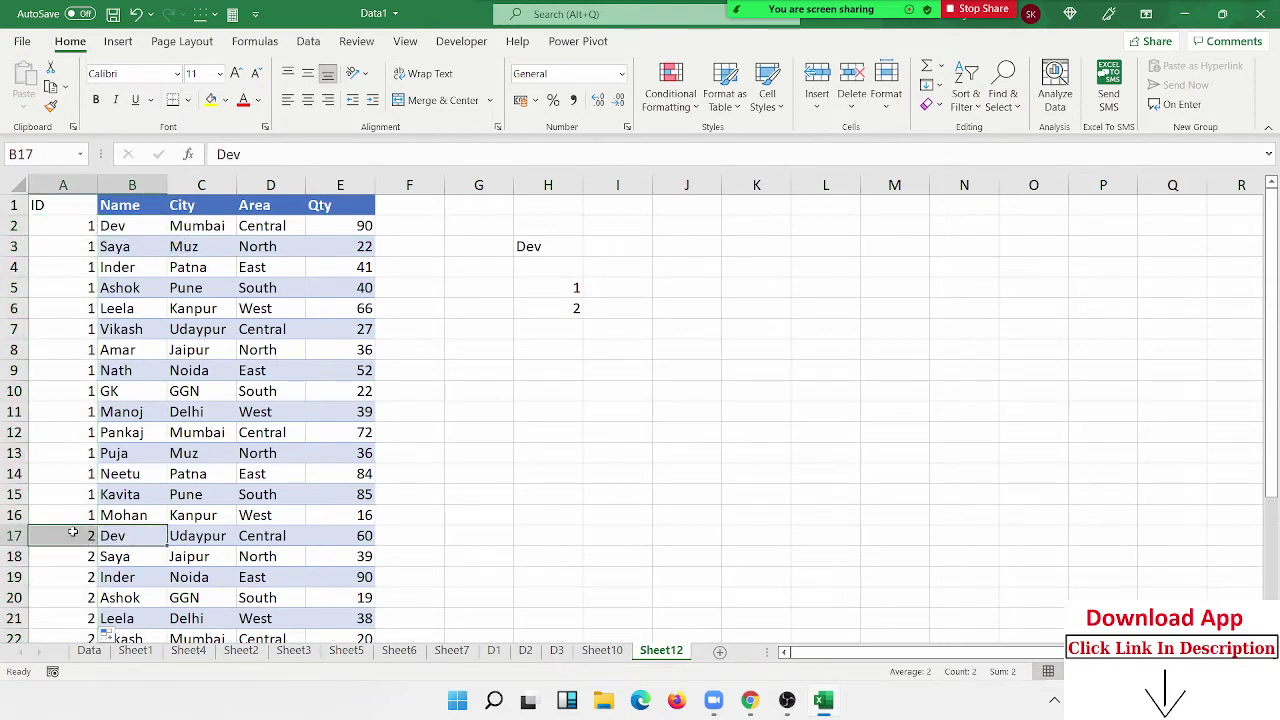
left_click(127, 373)
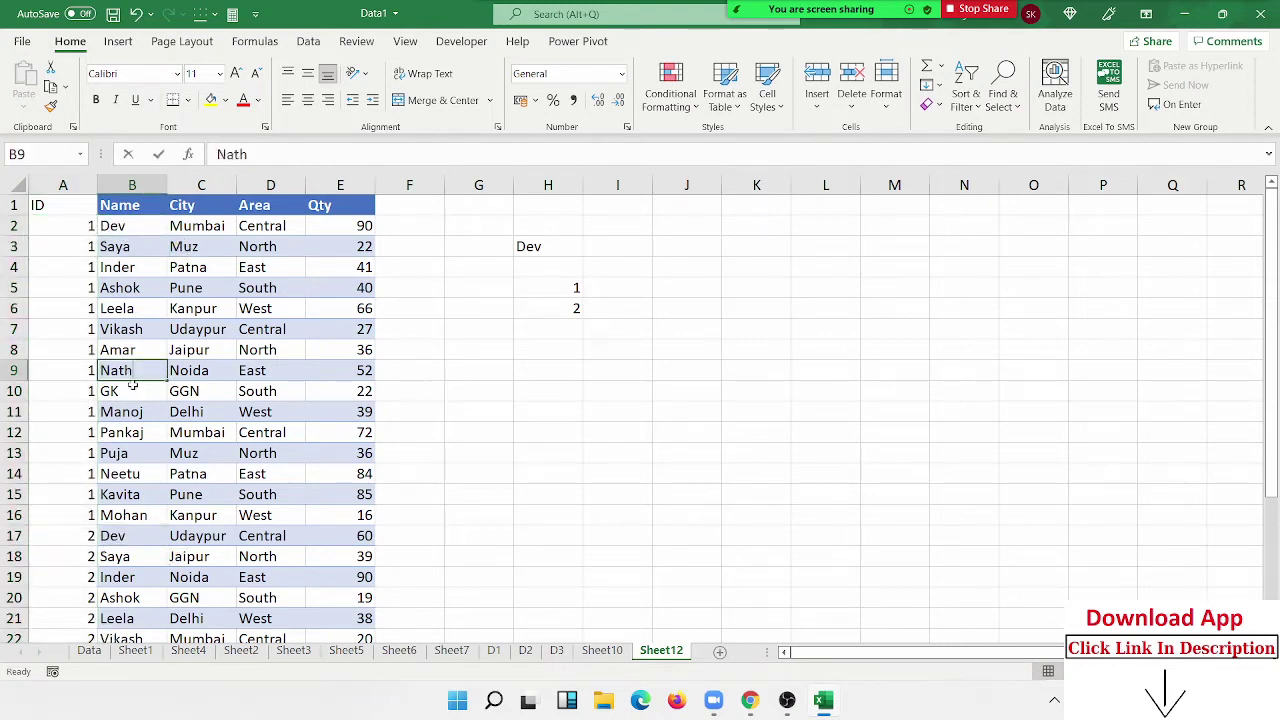
type("Dev")
key("Return")
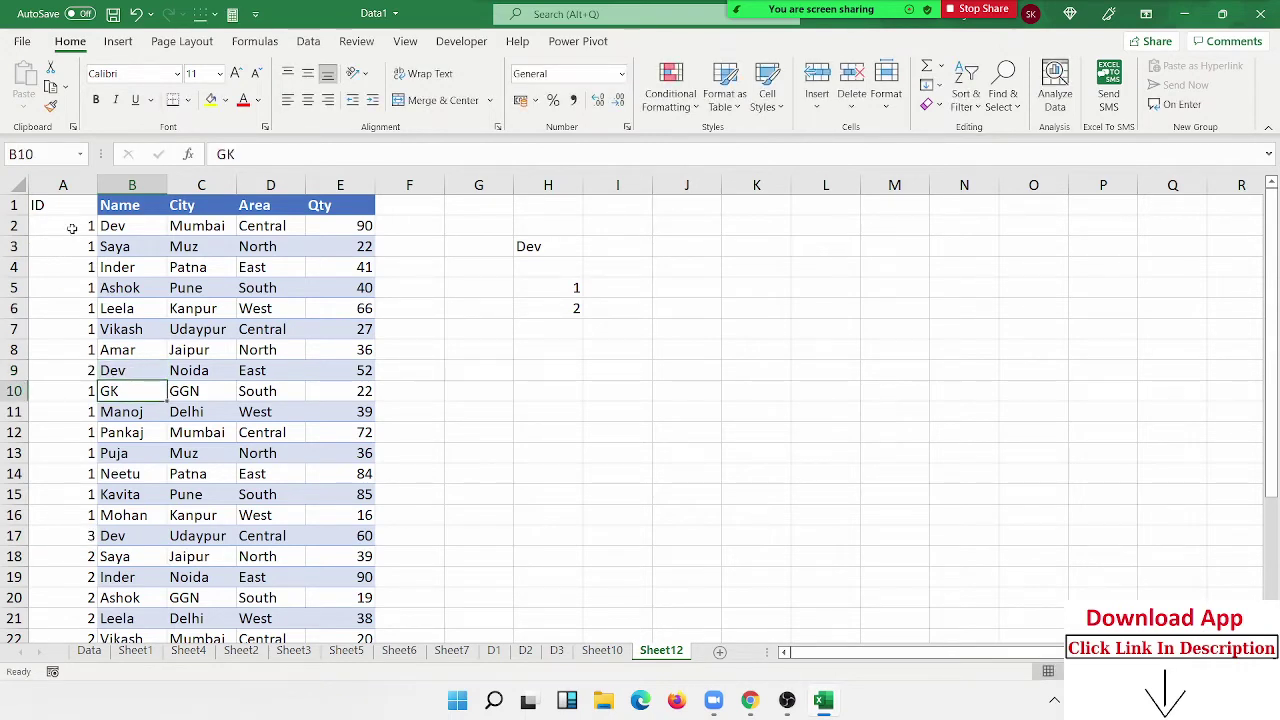
Check the count formulas in A2, A9, A17 and A3.
left_click(72, 228)
left_click(75, 370)
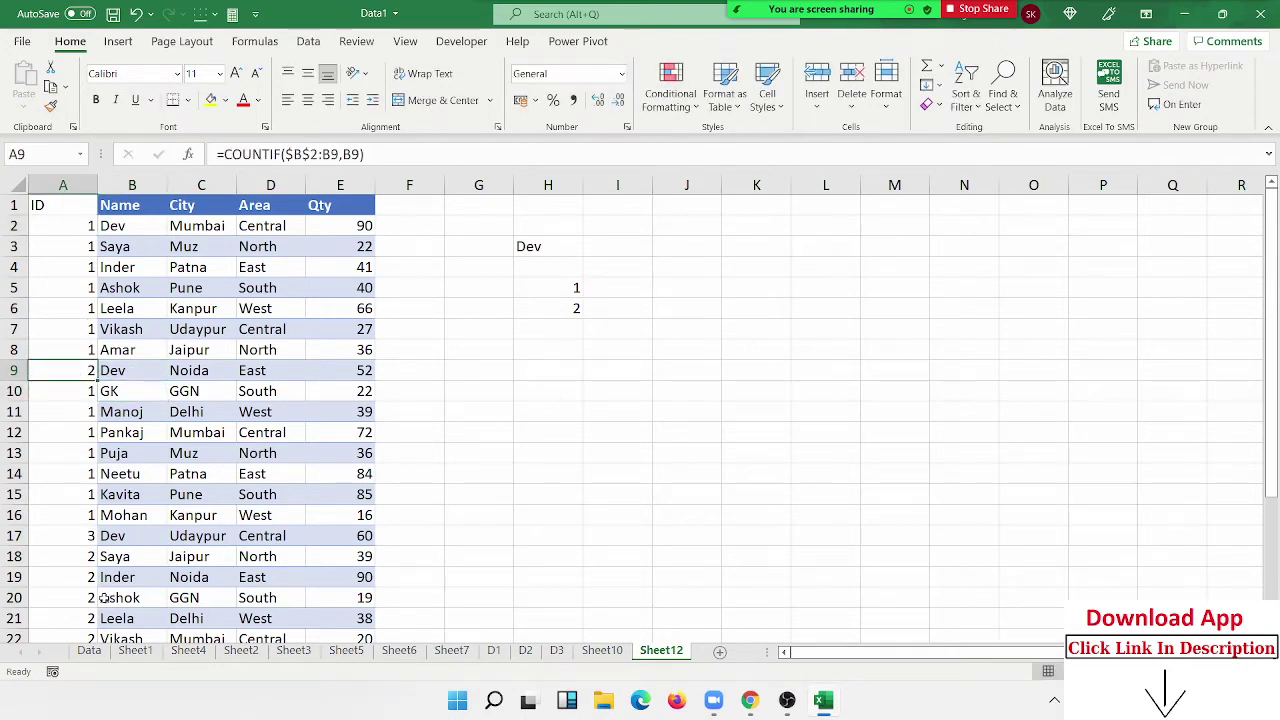
left_click(74, 538)
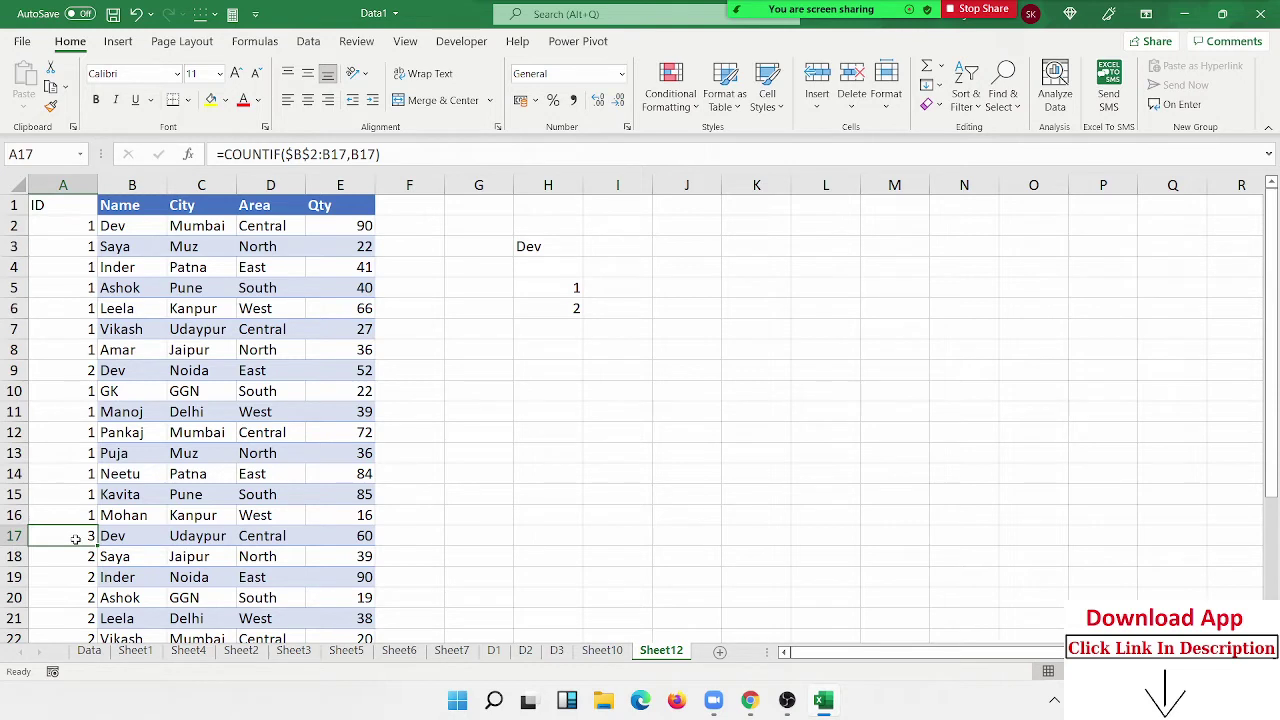
left_click(82, 226)
key("F2")
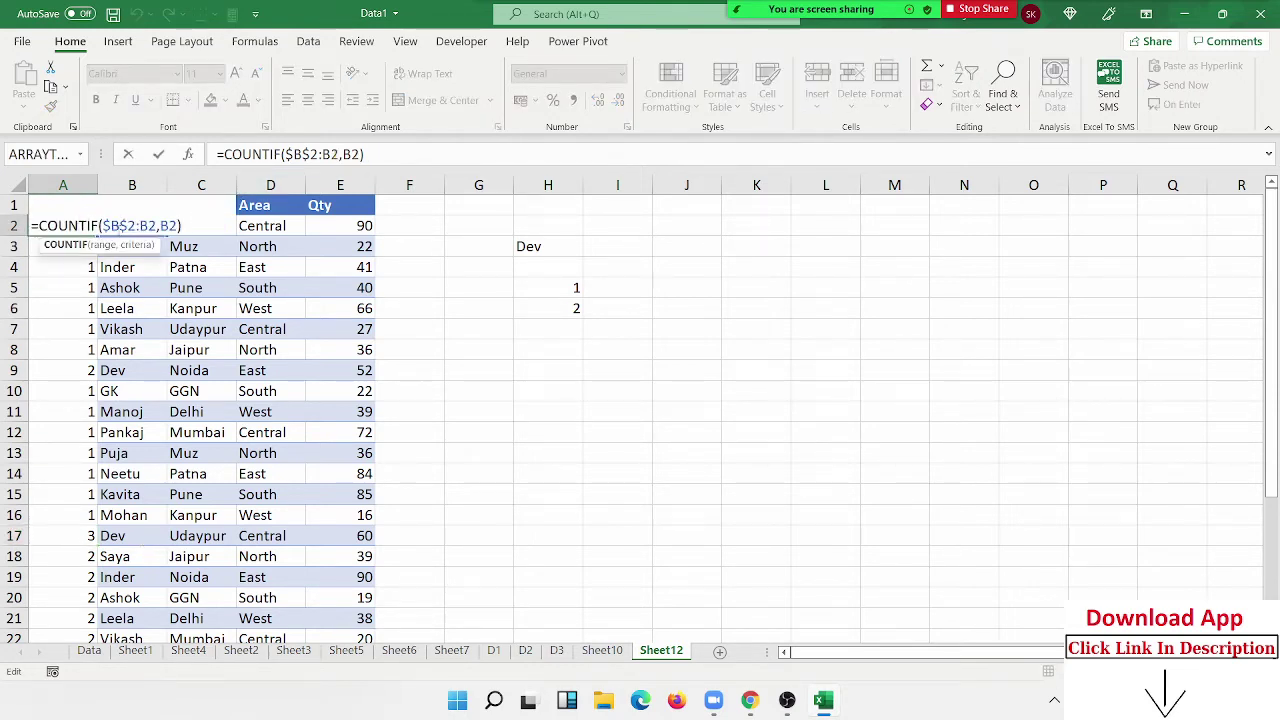
key("Escape")
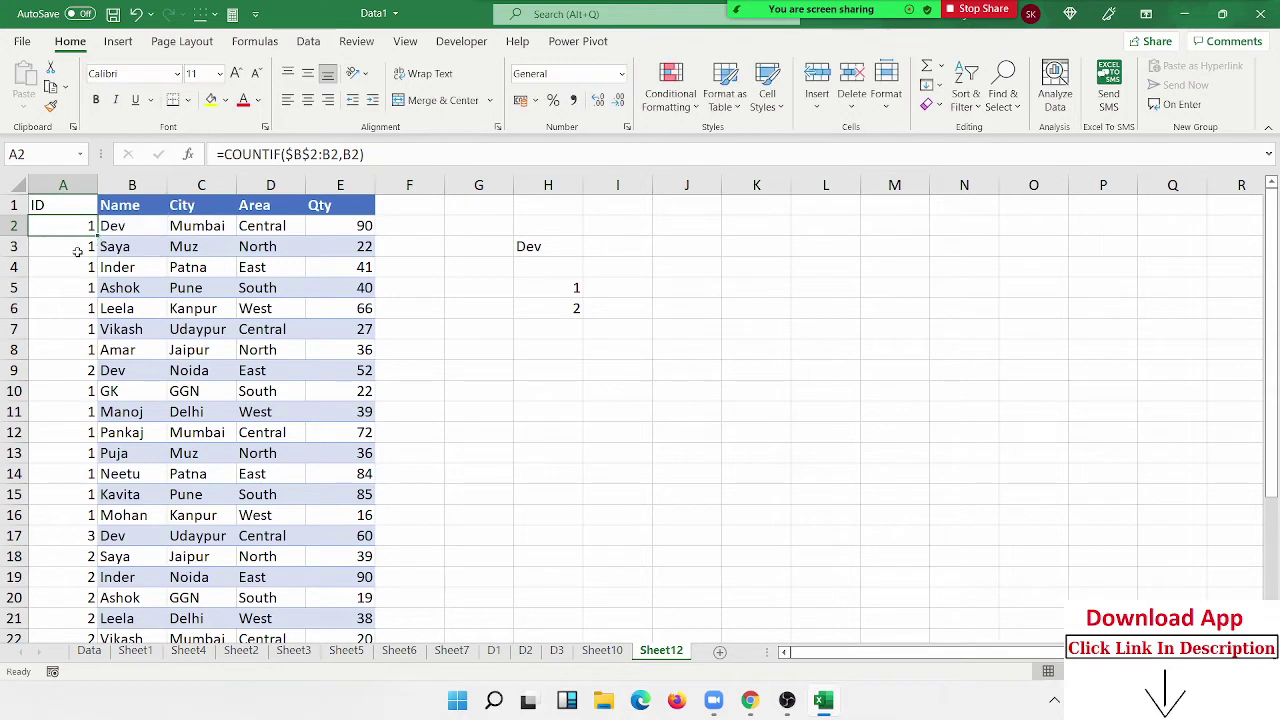
left_click(77, 252)
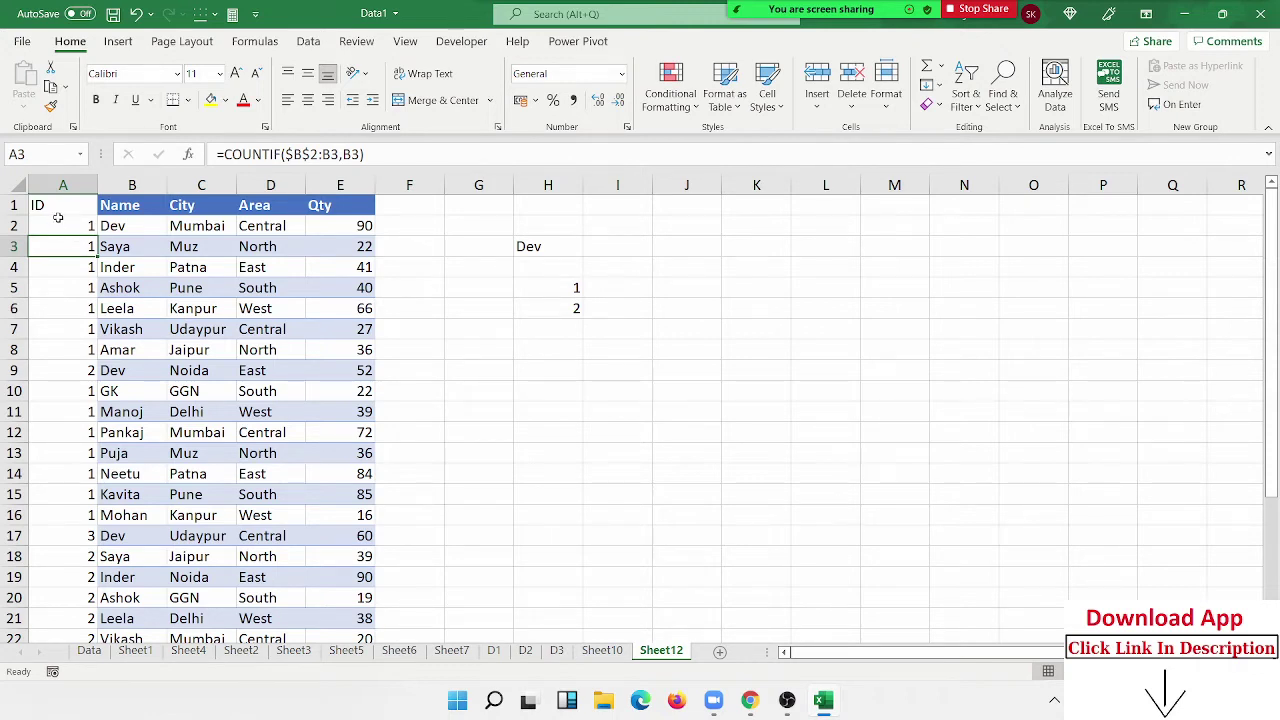
Examine the expanding $B$2:B2 range in the formulas of A2, A4 and A9.
left_click(56, 226)
left_click_drag(313, 155, 303, 155)
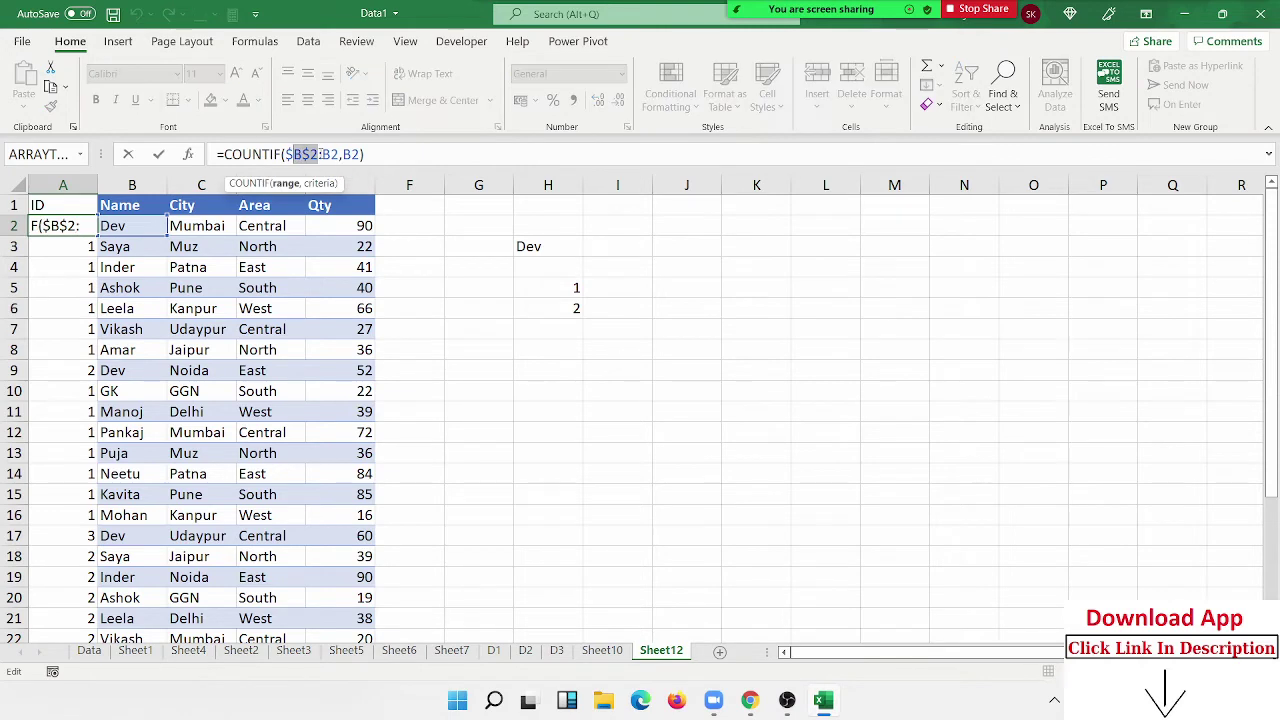
left_click(321, 154)
double_click(321, 154)
key("Escape")
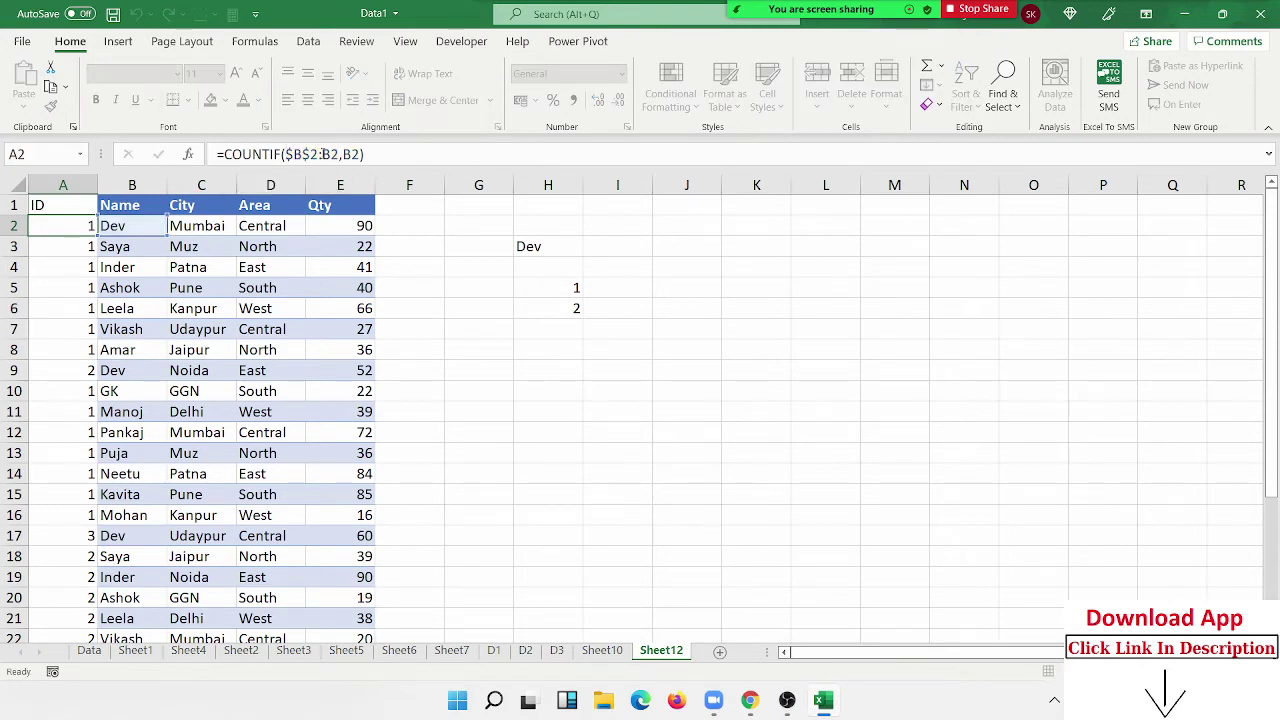
left_click(58, 265)
double_click(58, 265)
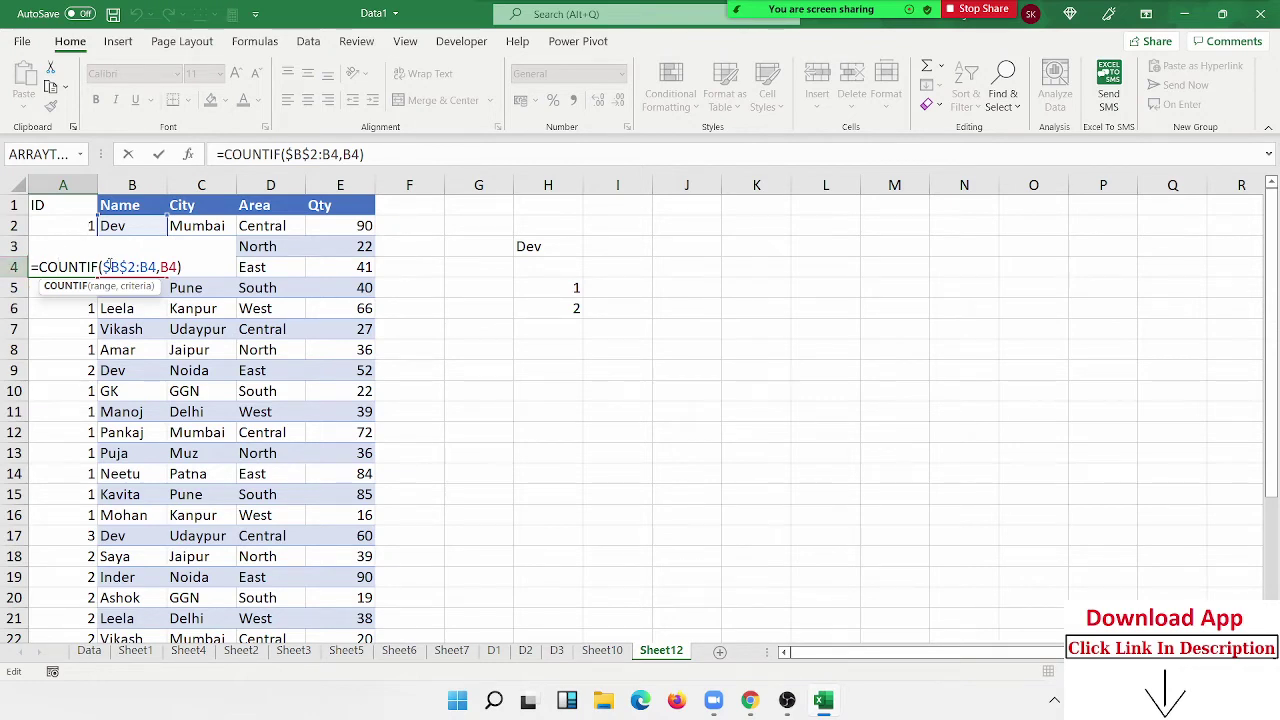
key("Return")
double_click(85, 375)
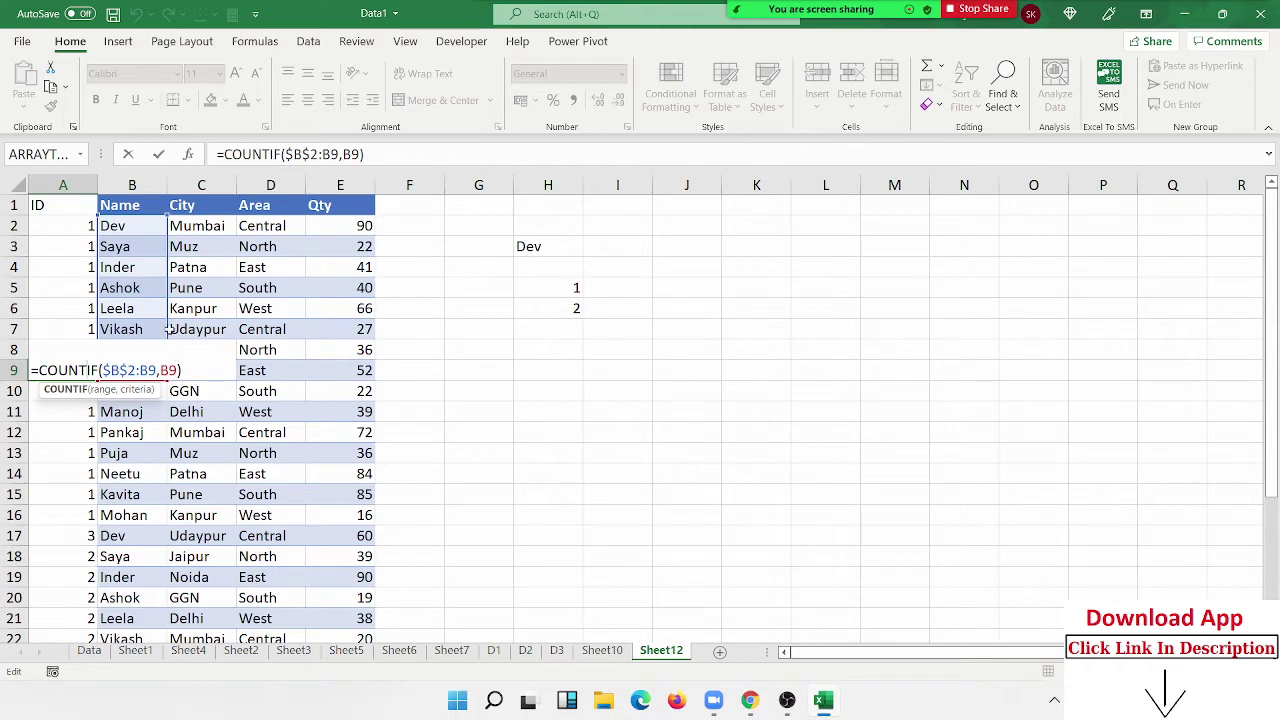
left_click(133, 226)
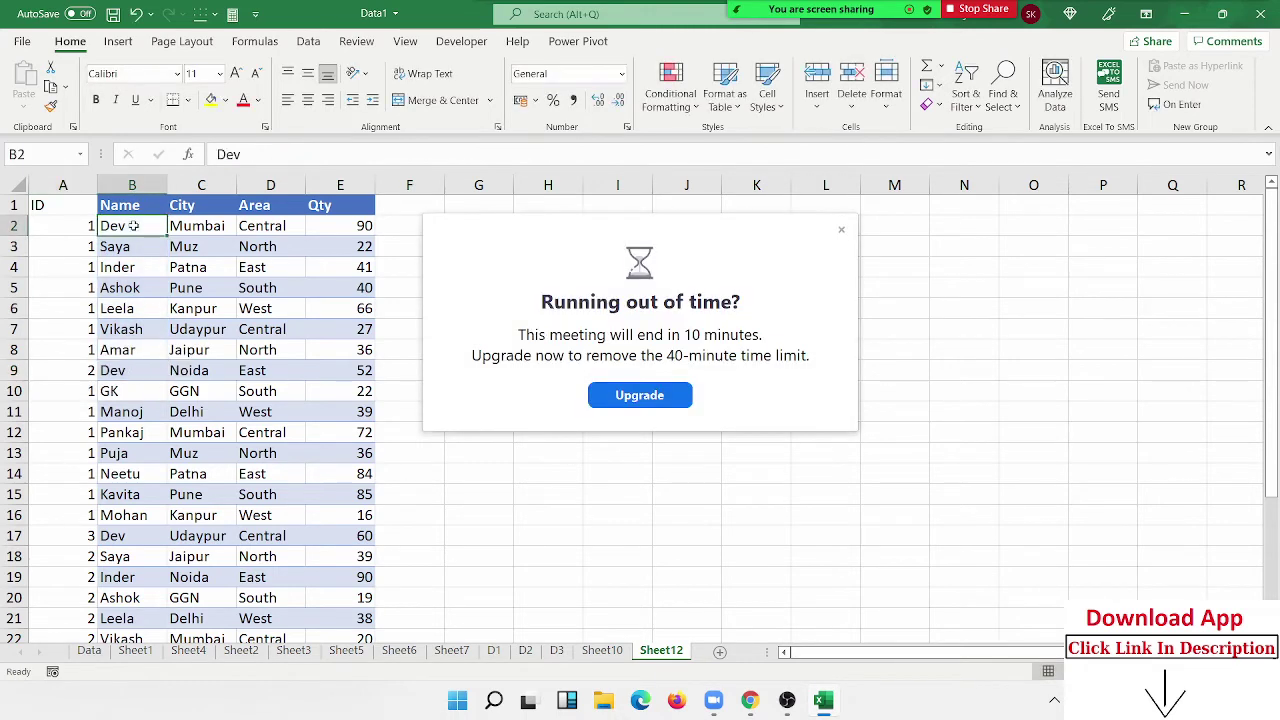
Dismiss the meeting time-limit popup covering the lookup block.
left_click(138, 392)
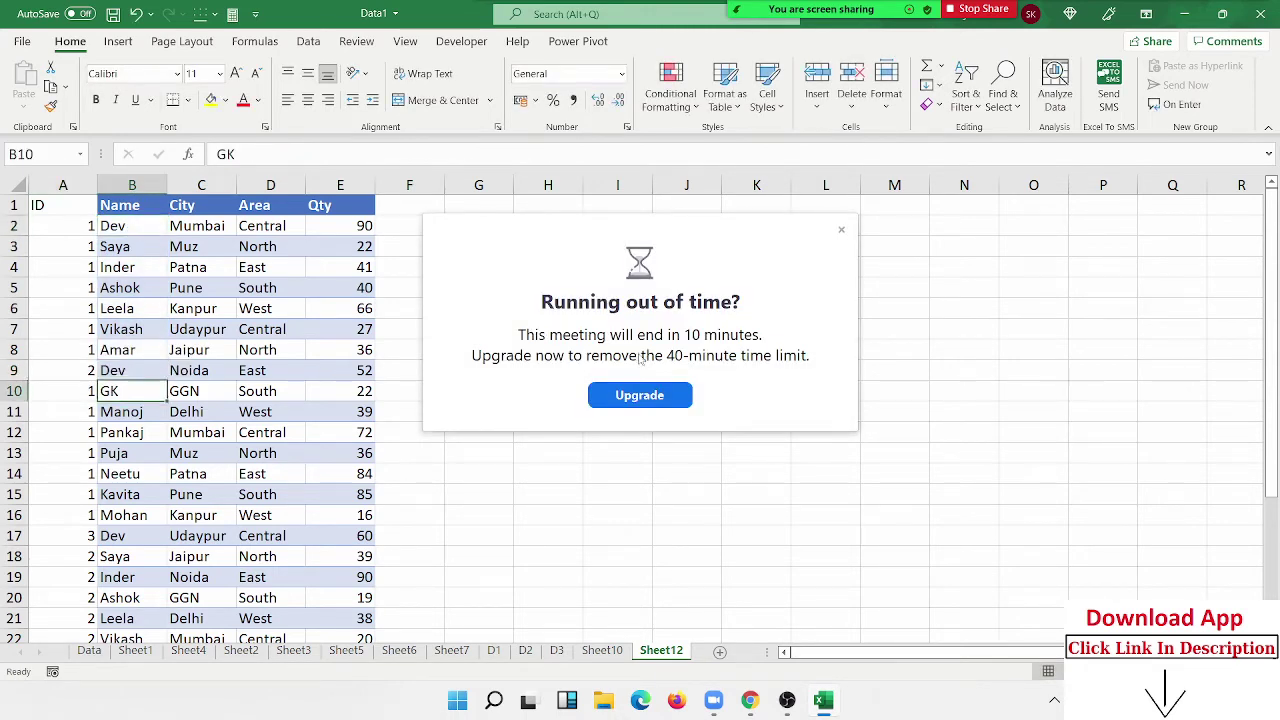
left_click(841, 230)
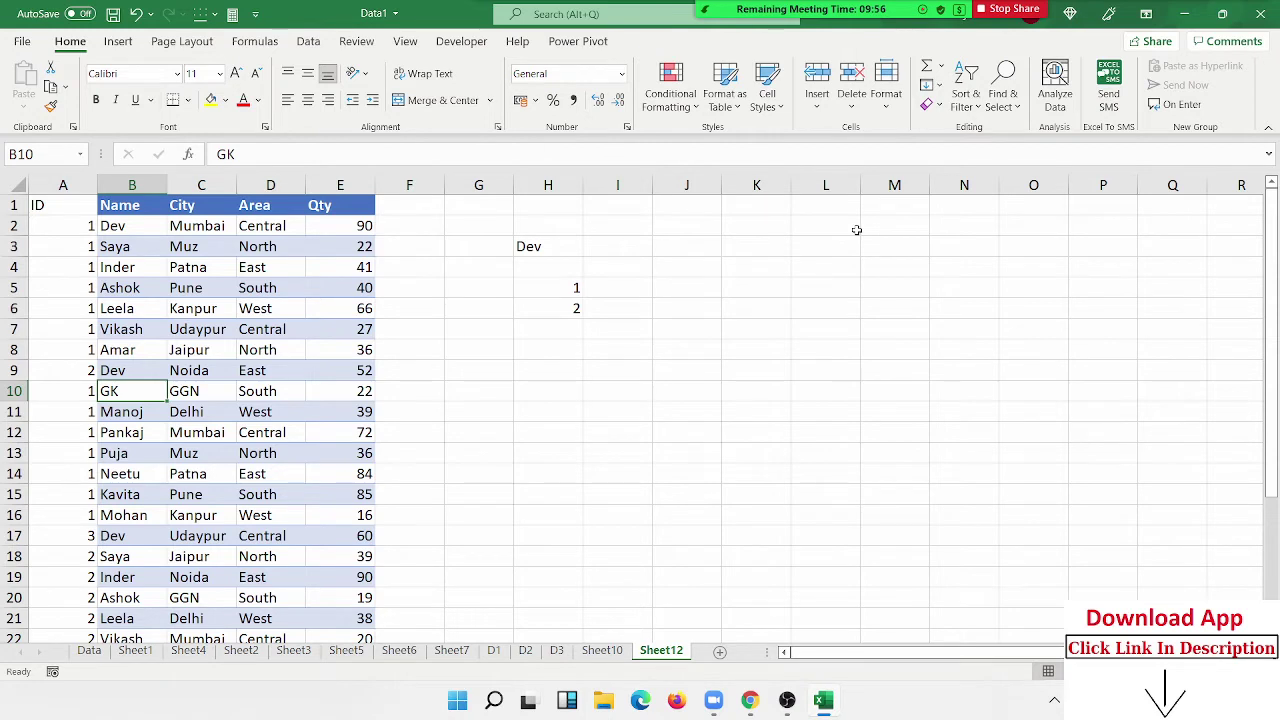
left_click(557, 308)
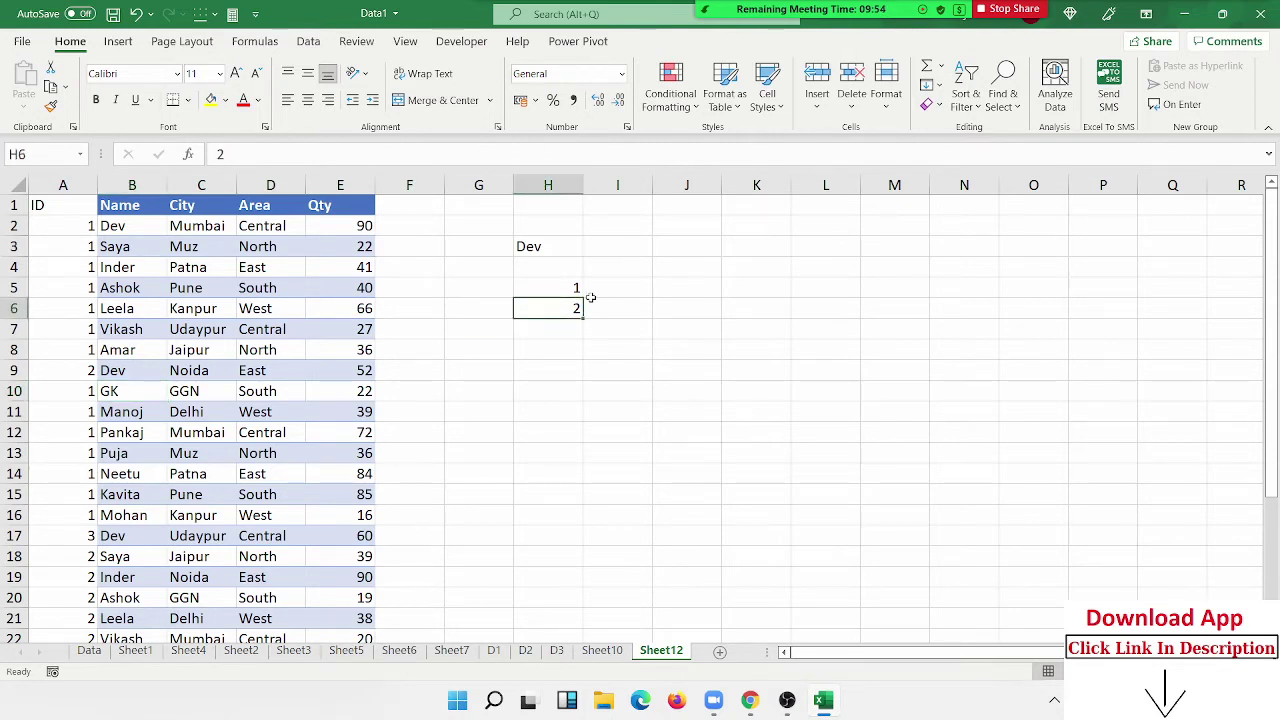
left_click_drag(590, 298, 620, 288)
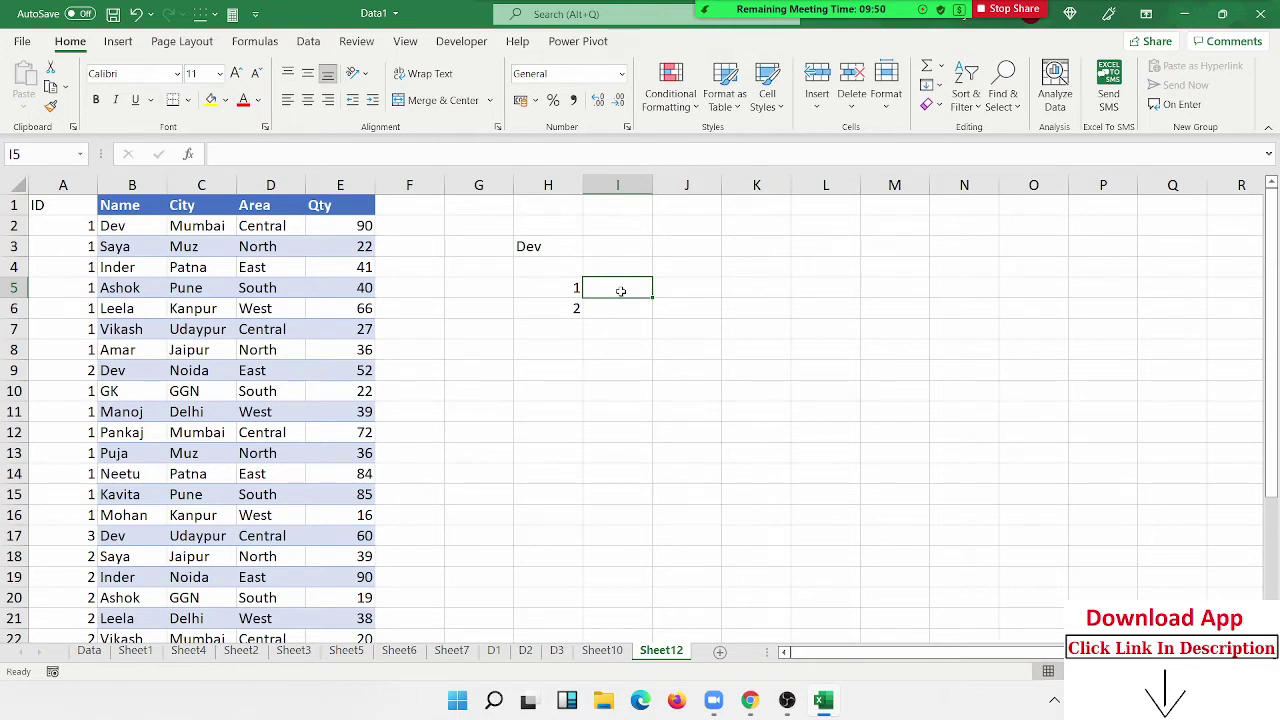
Start =VLOOKUP(H5& in I5, then cancel it.
type("=vl")
key("Tab")
key("Left")
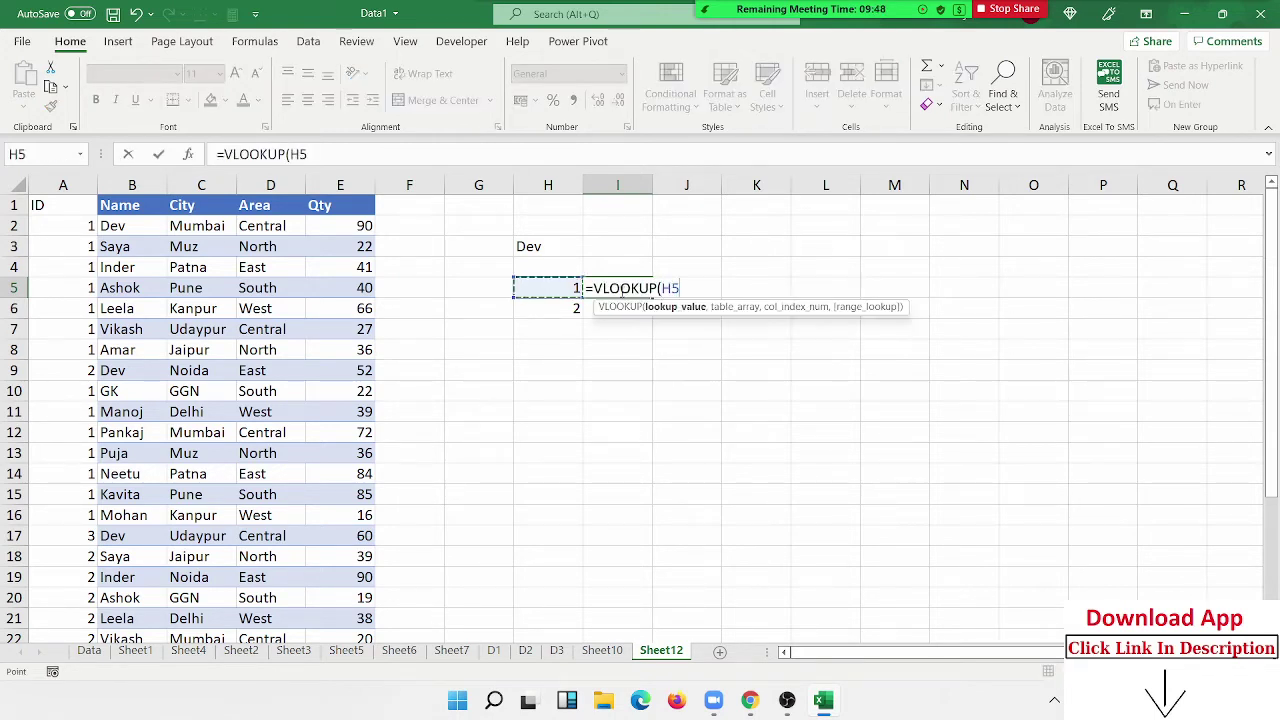
type("&")
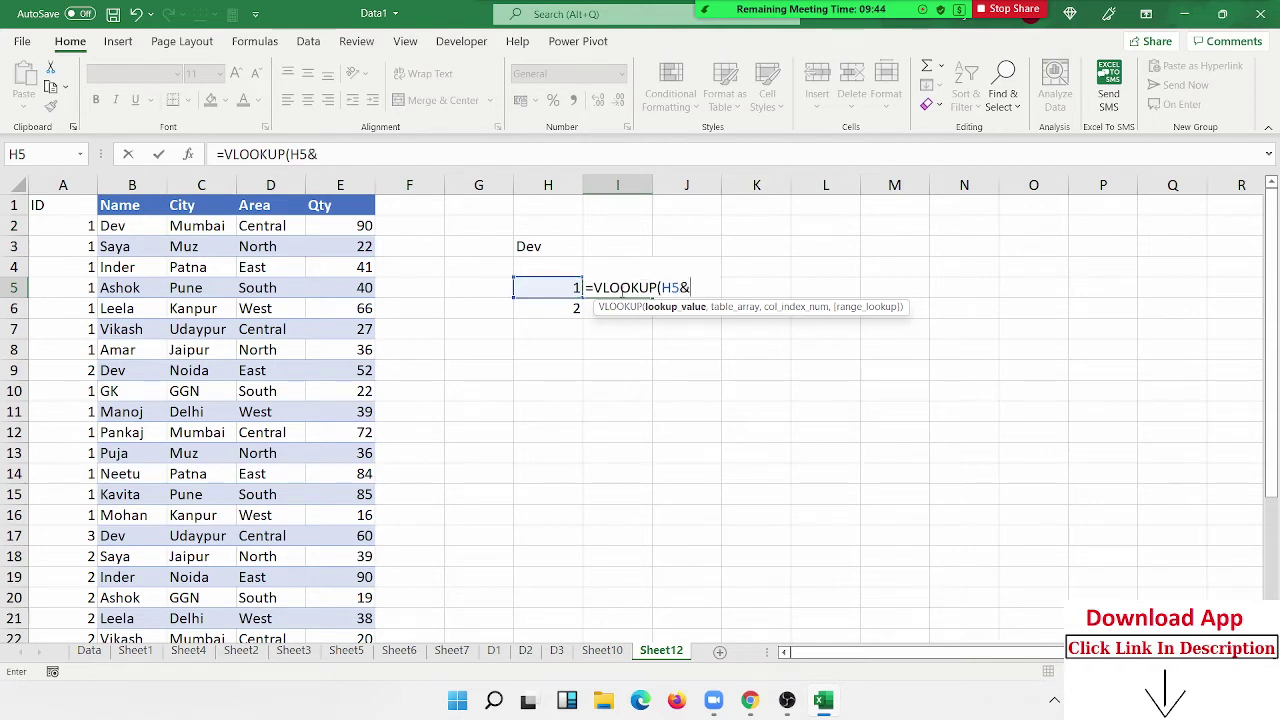
key("Escape")
Extend A2 to =COUNTIF($B$2:B2,B2)&"-"&B2 and fill it down column A.
left_click(74, 221)
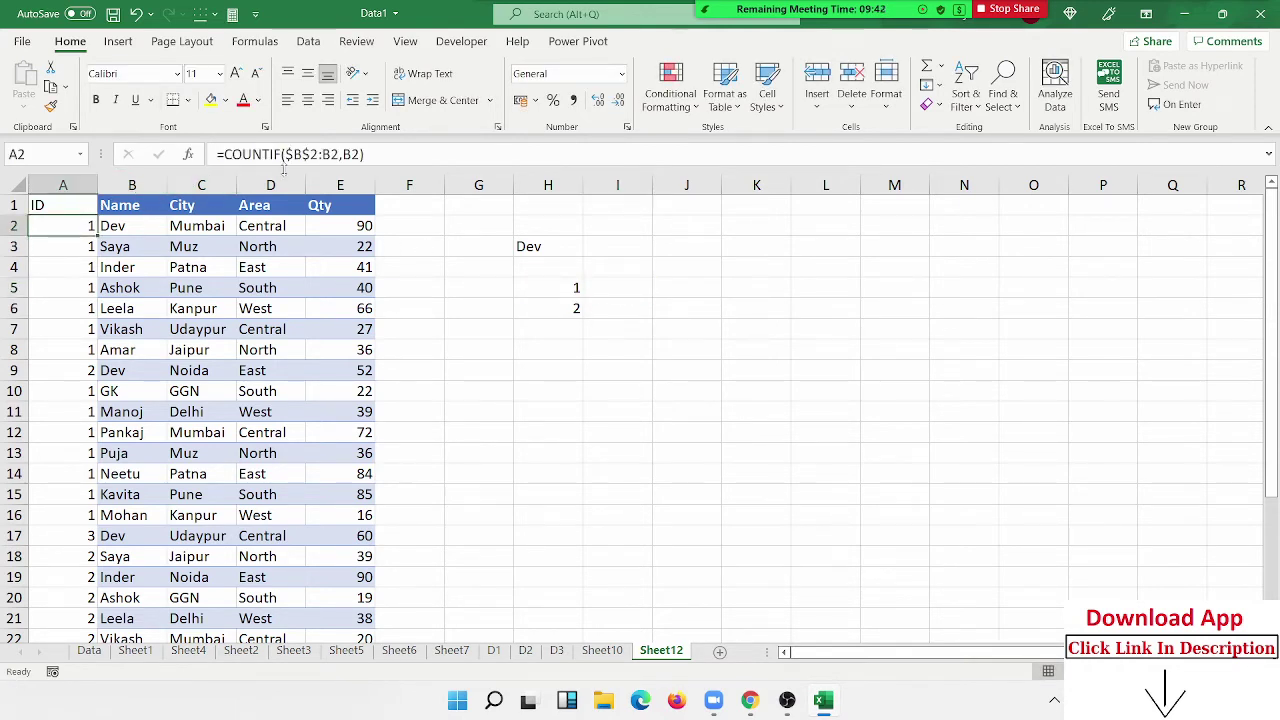
key("F2")
type("&")
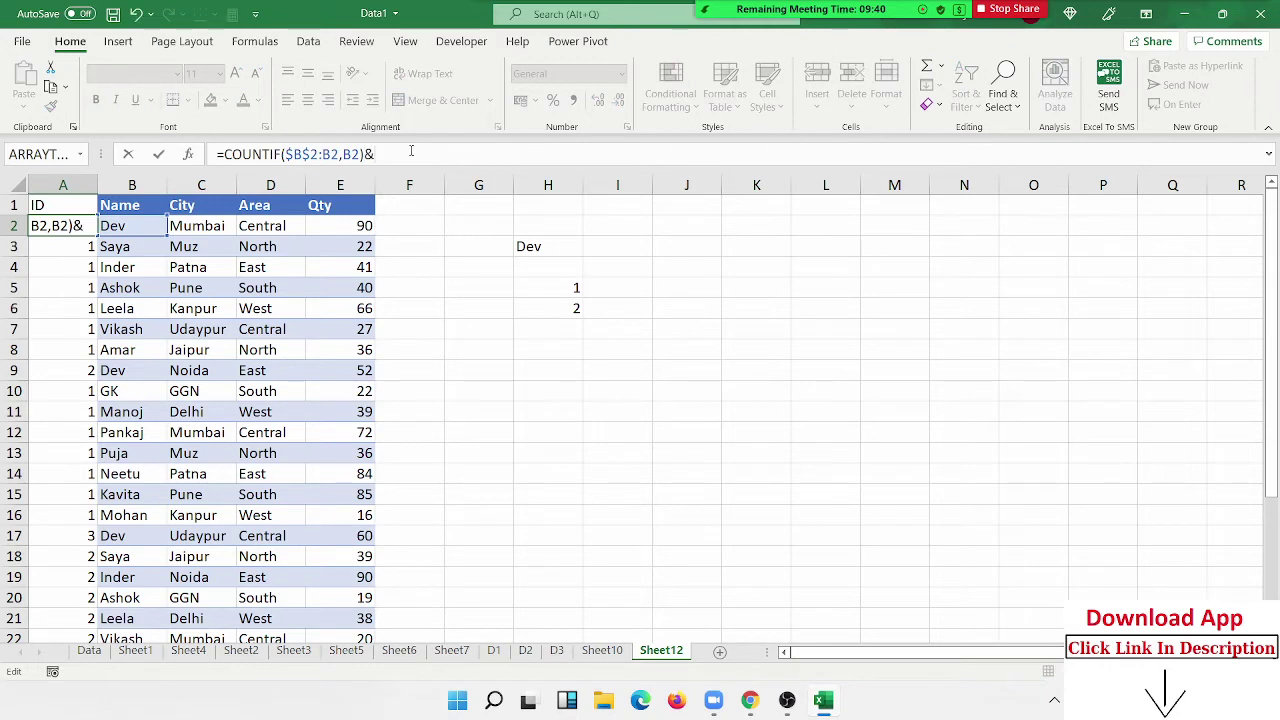
type("\"-\"&")
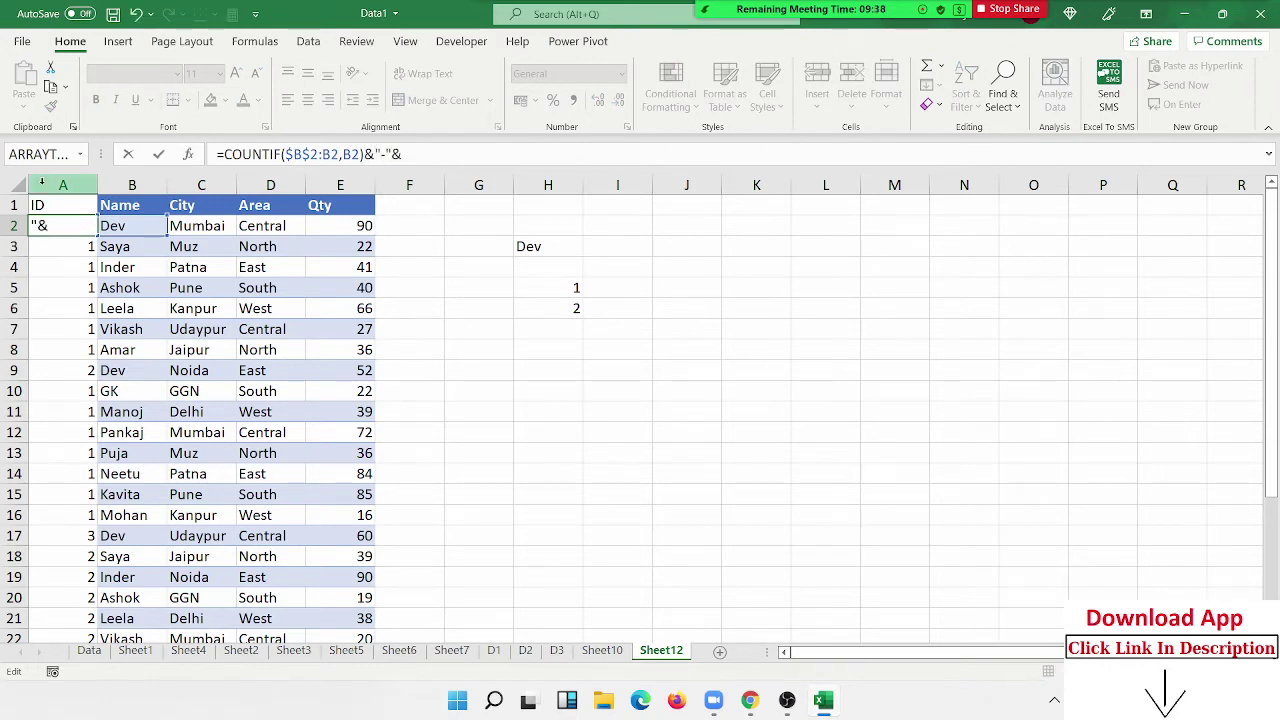
left_click(112, 226)
key("Return")
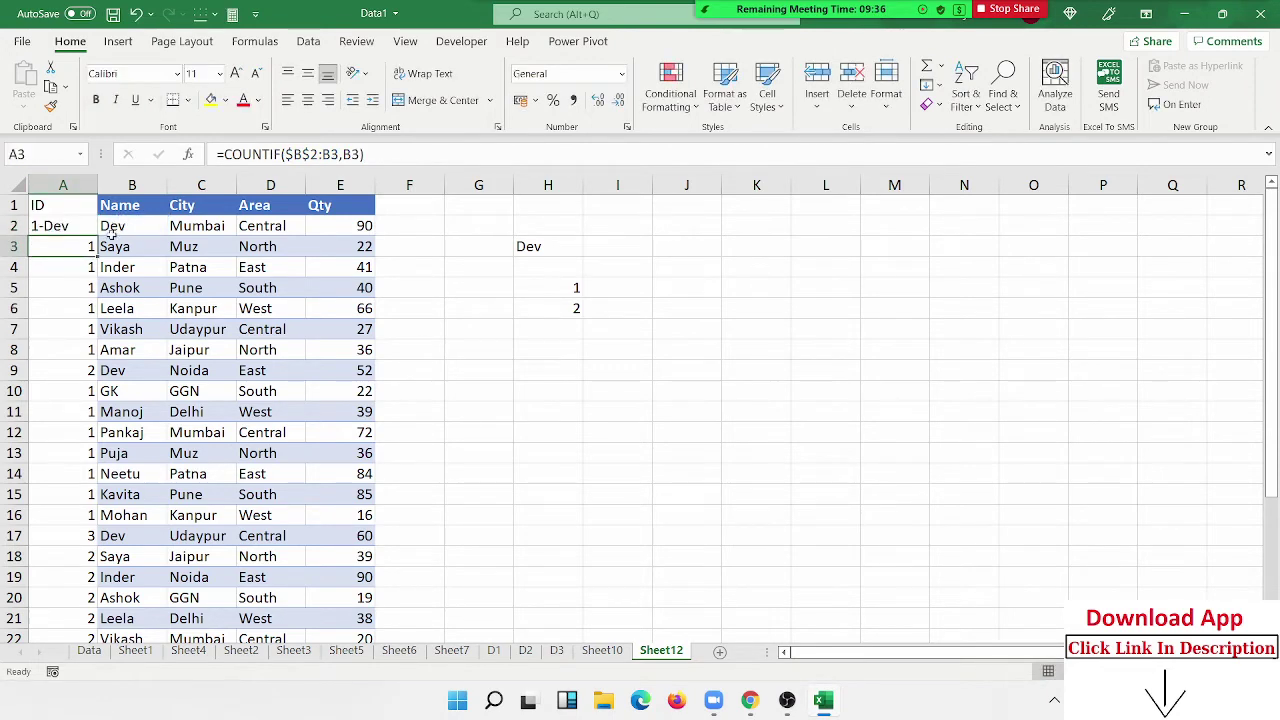
left_click(90, 226)
double_click(97, 236)
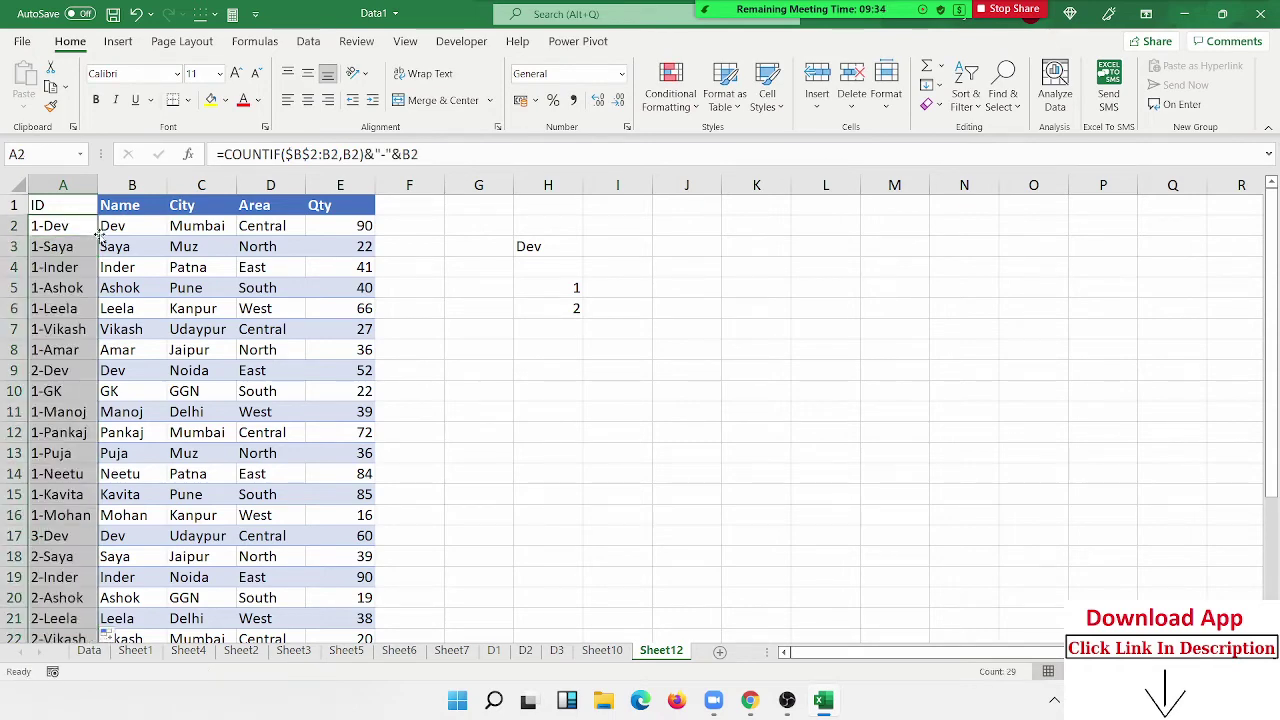
left_click(617, 292)
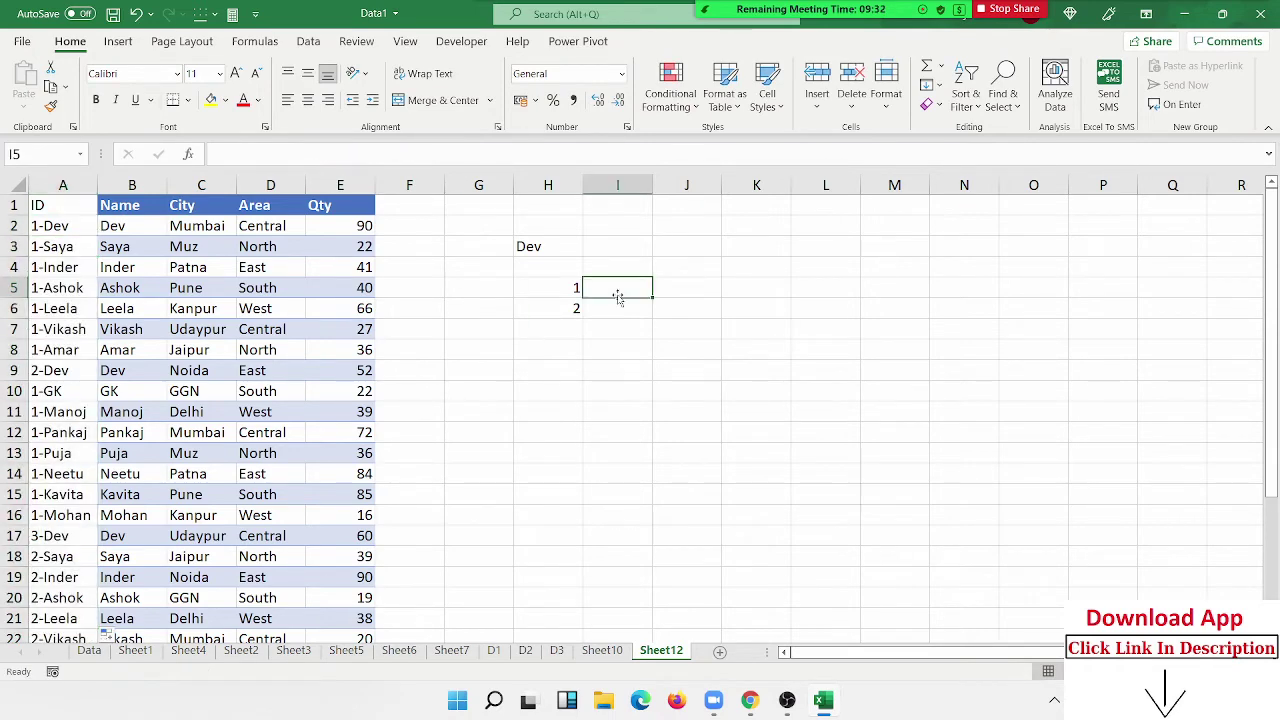
Enter =VLOOKUP(H5&"-"&$H$3,A:E,5,0) in I5, locking the H3 reference.
type("=vl")
key("Tab")
key("Left")
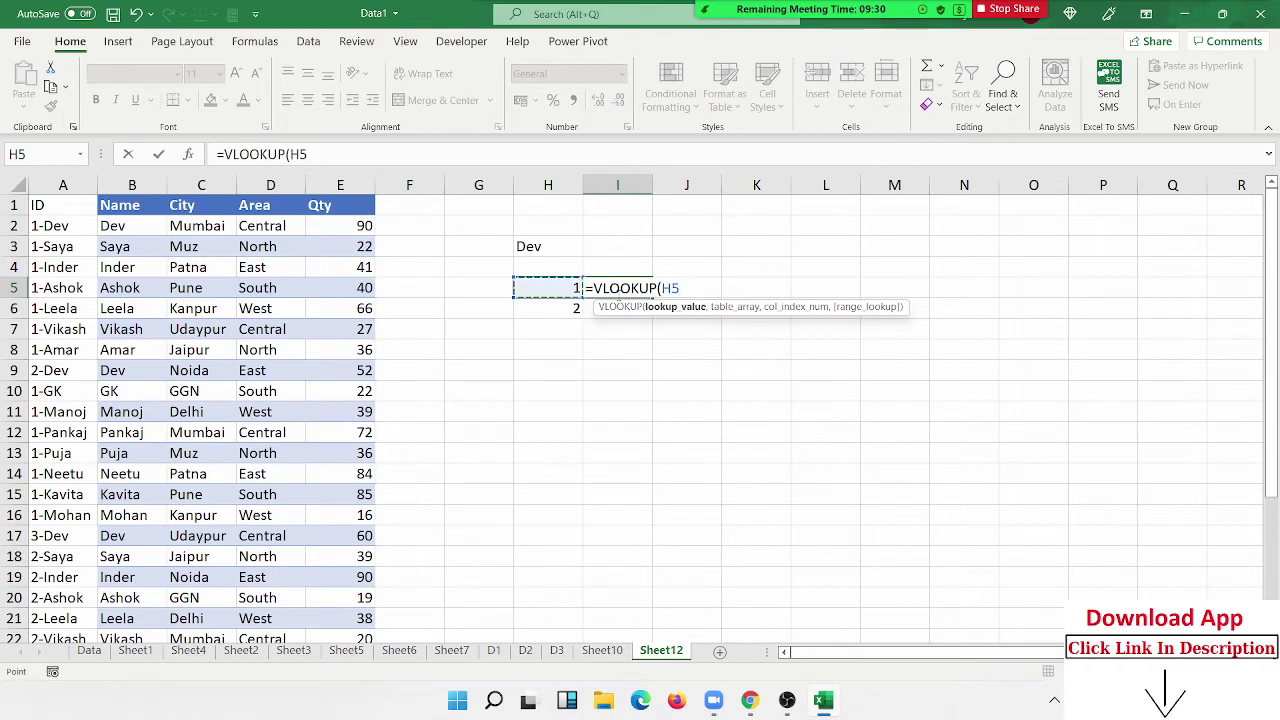
type("&\"-")
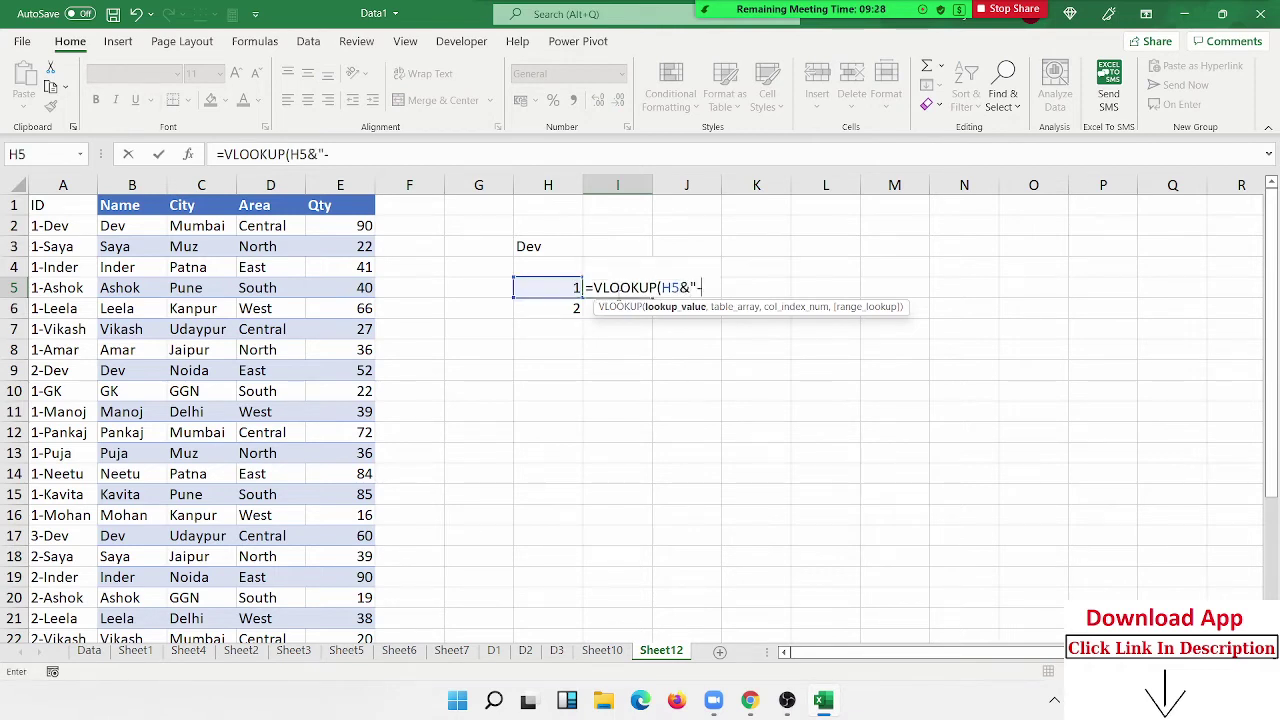
type("\"&")
left_click(546, 250)
type(",A:A")
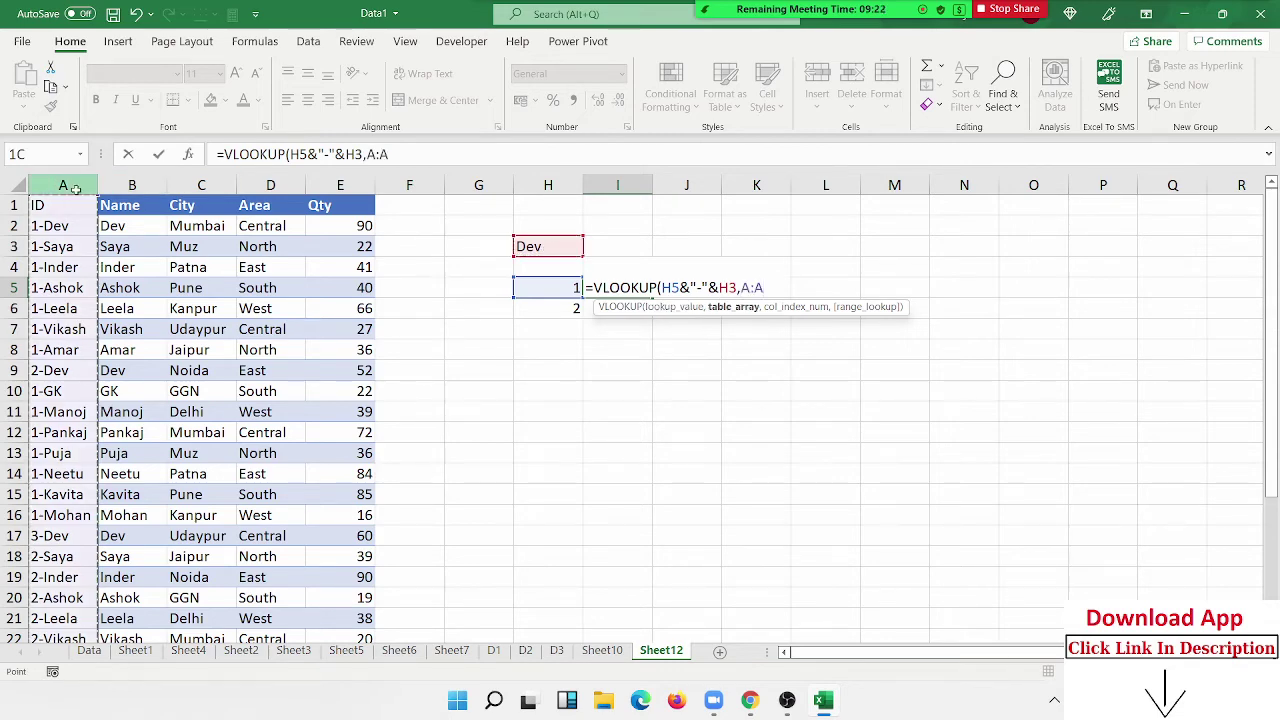
left_click_drag(75, 189, 320, 200)
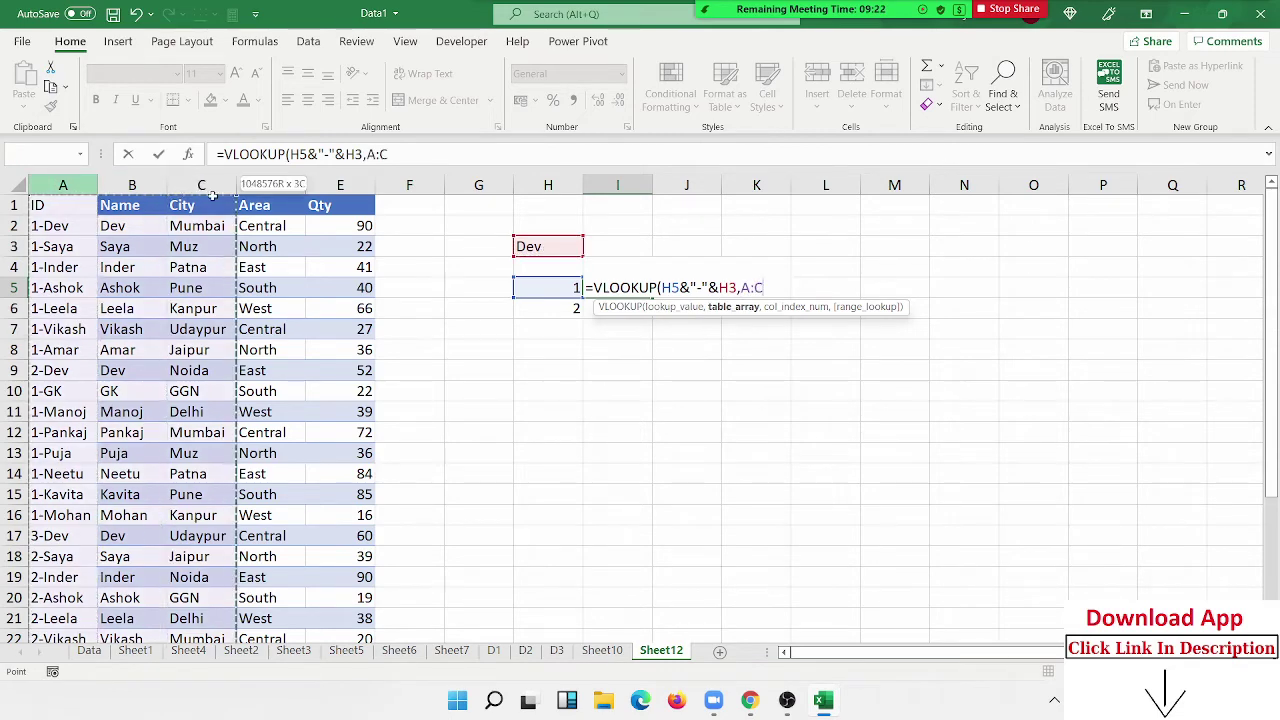
type(",")
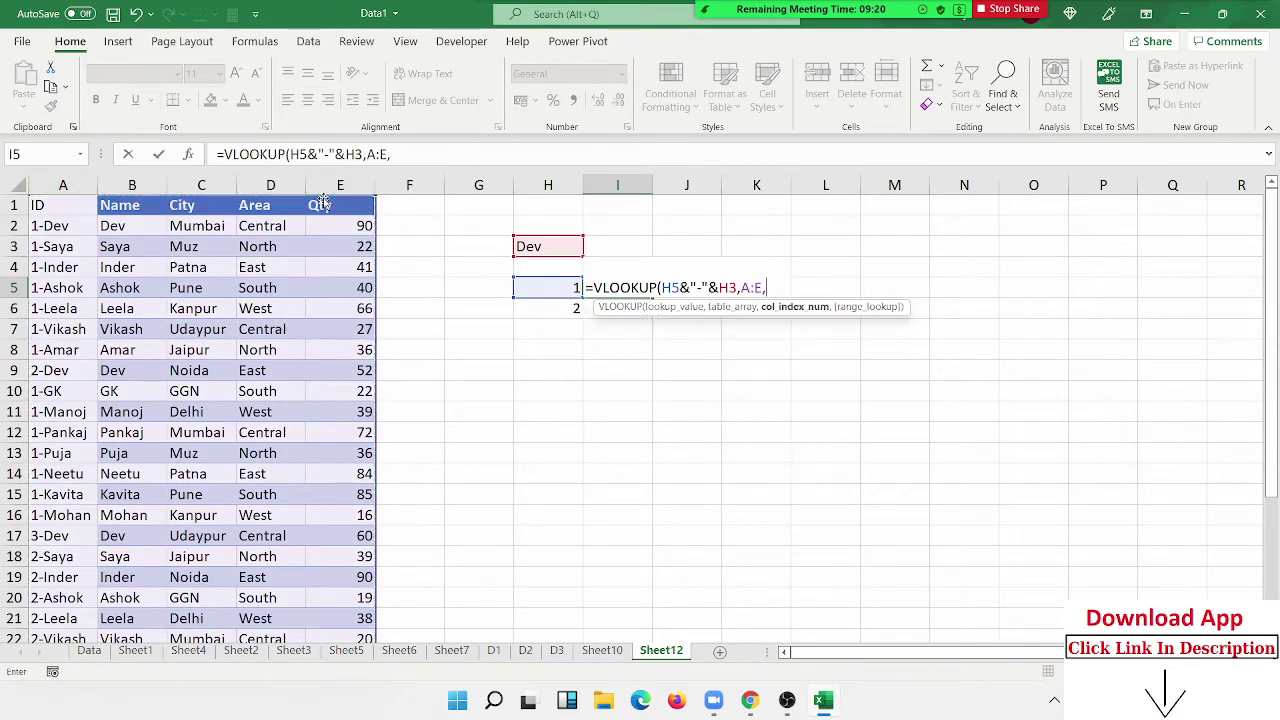
type("5,0")
key("Return")
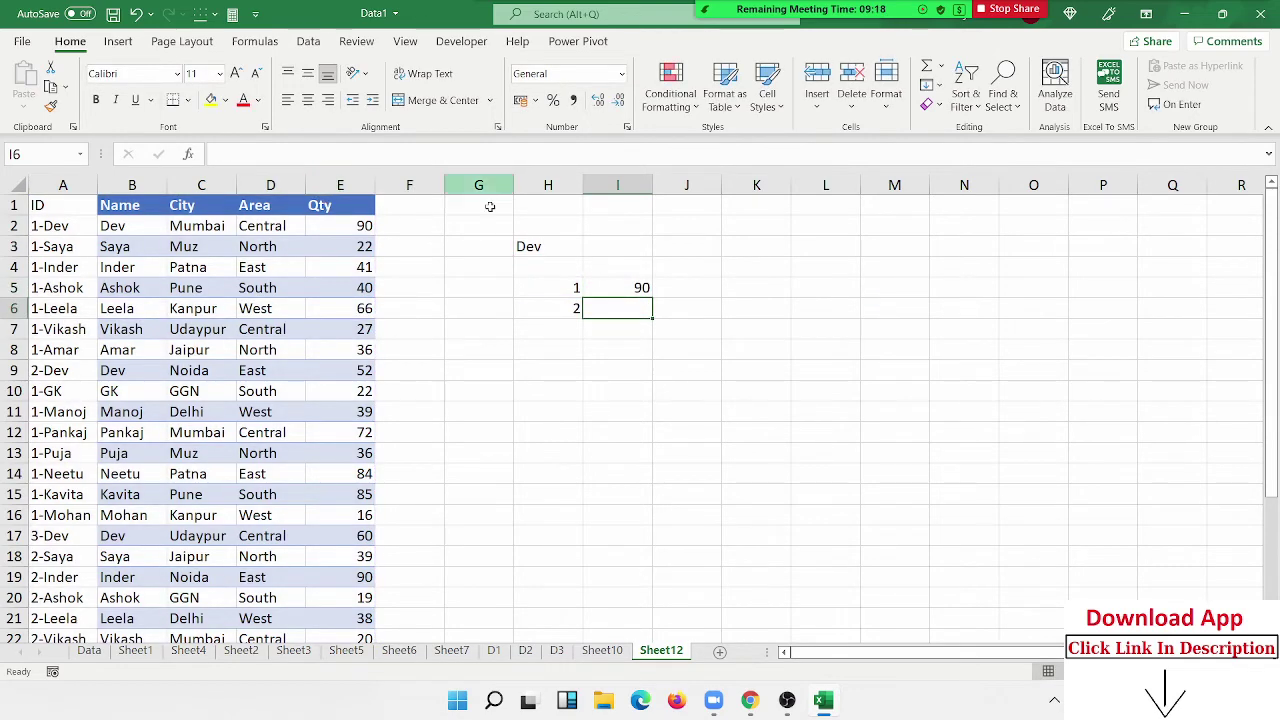
left_click(636, 286)
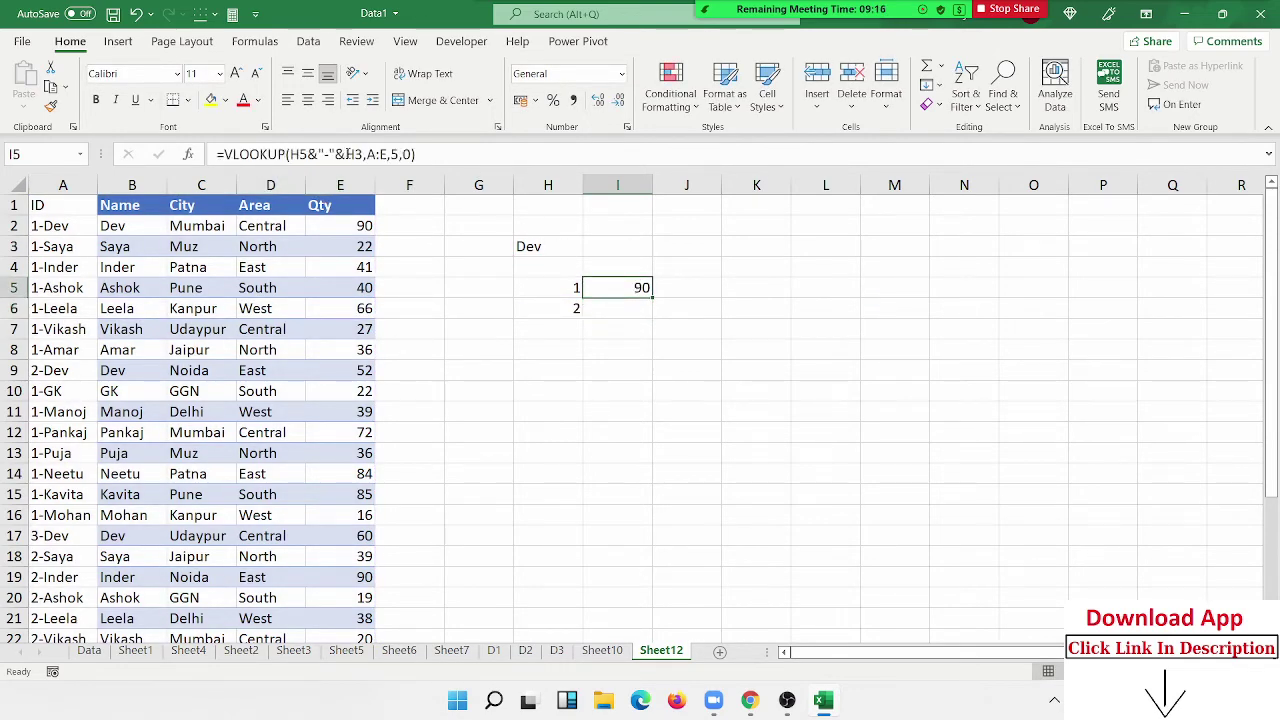
left_click(312, 155)
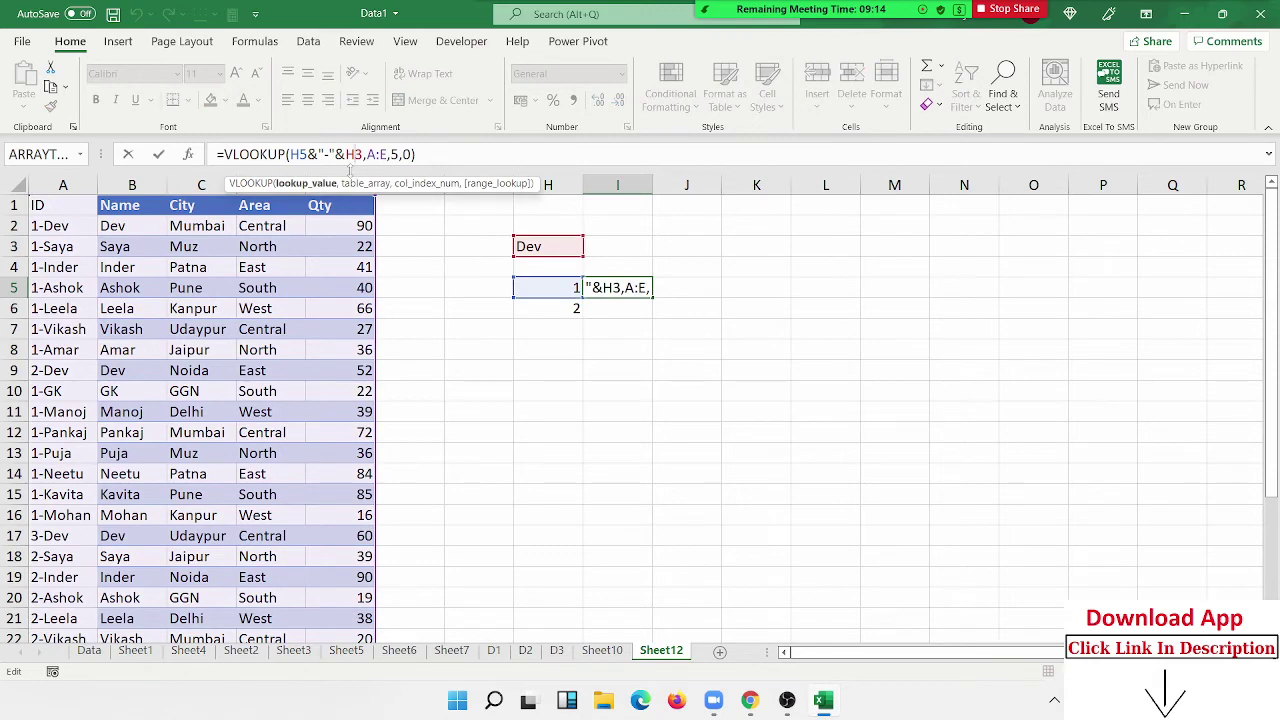
key("F4")
key("Return")
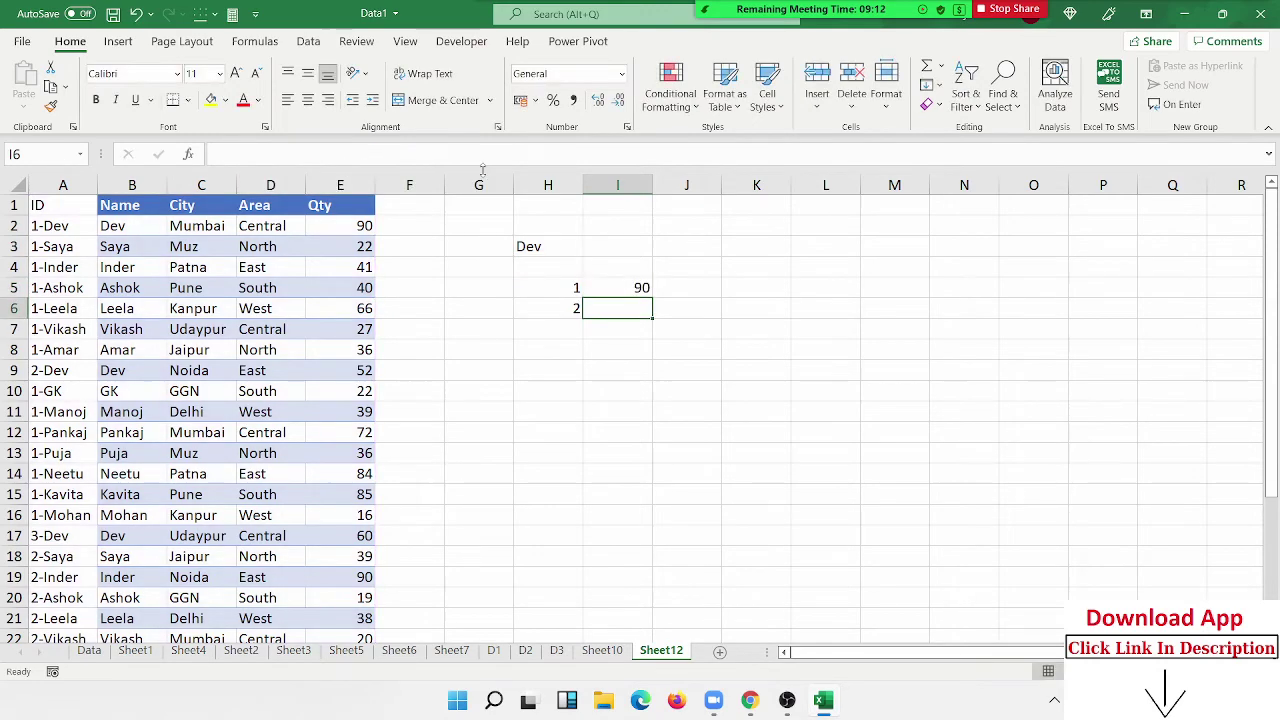
Copy the I5 lookup into I6, which returns Dev's second Qty, 52.
left_click(642, 290)
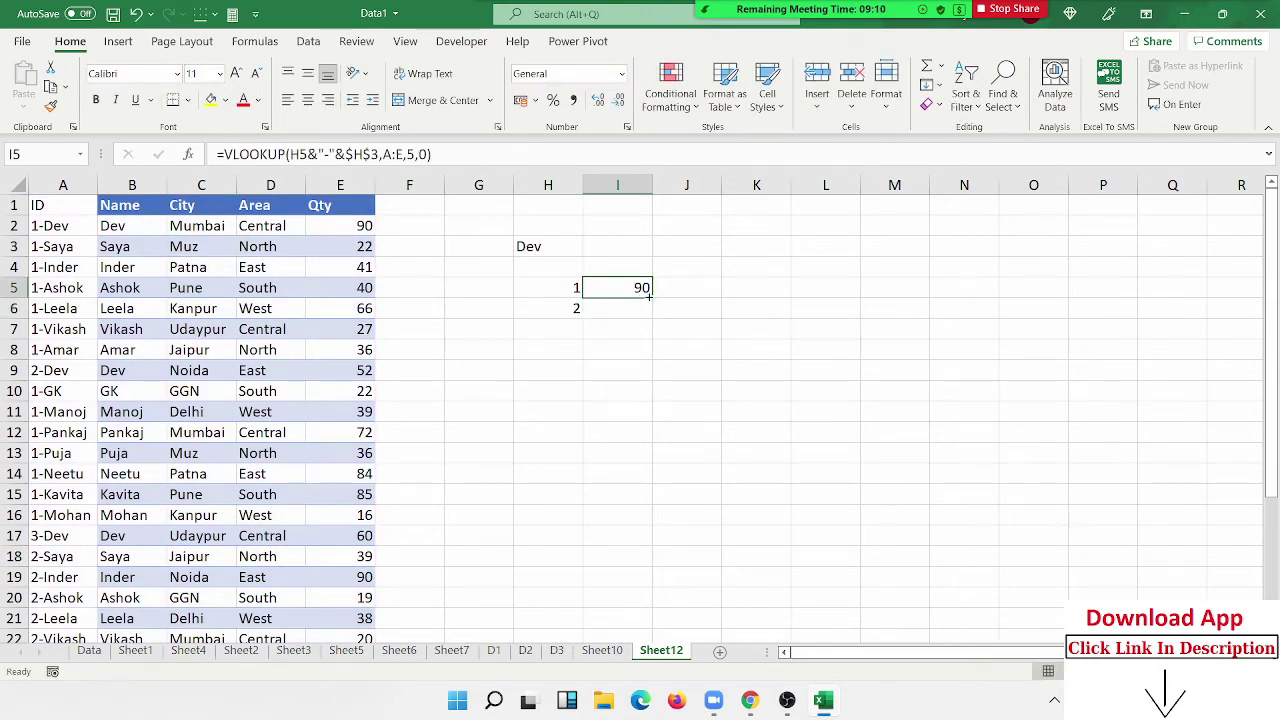
left_click_drag(643, 290, 646, 310)
left_click(642, 310)
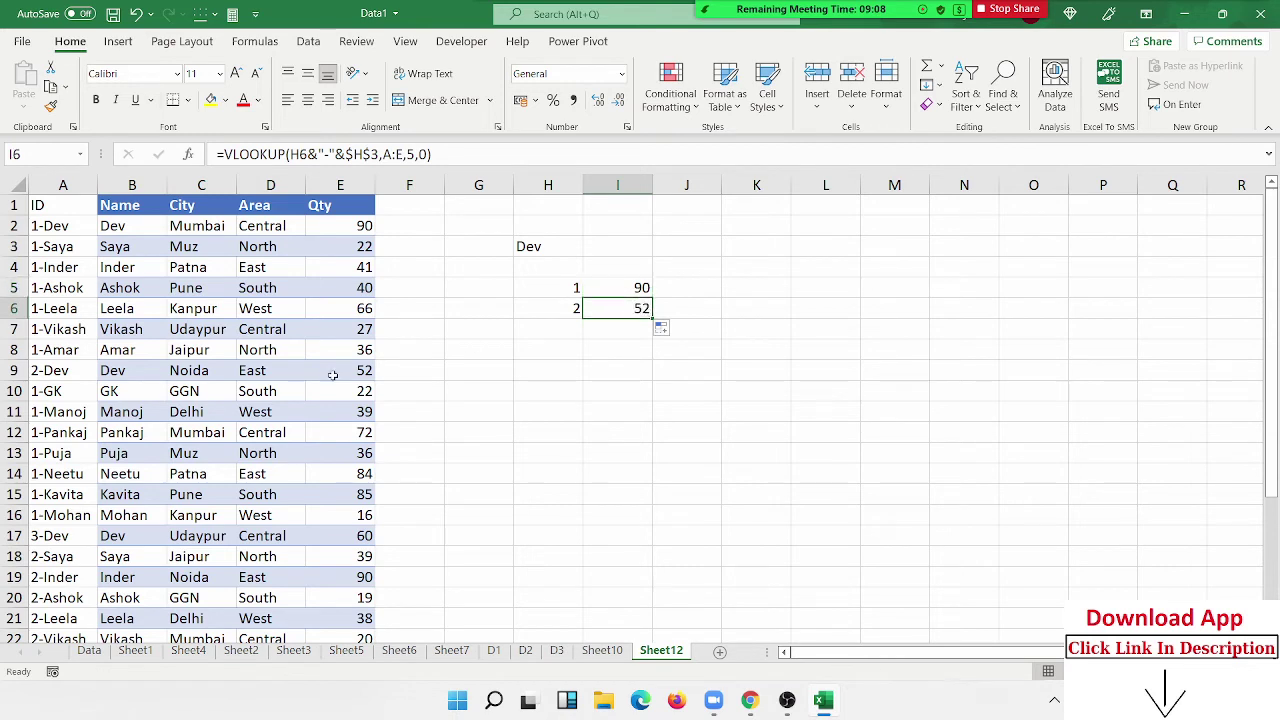
left_click_drag(120, 370, 420, 370)
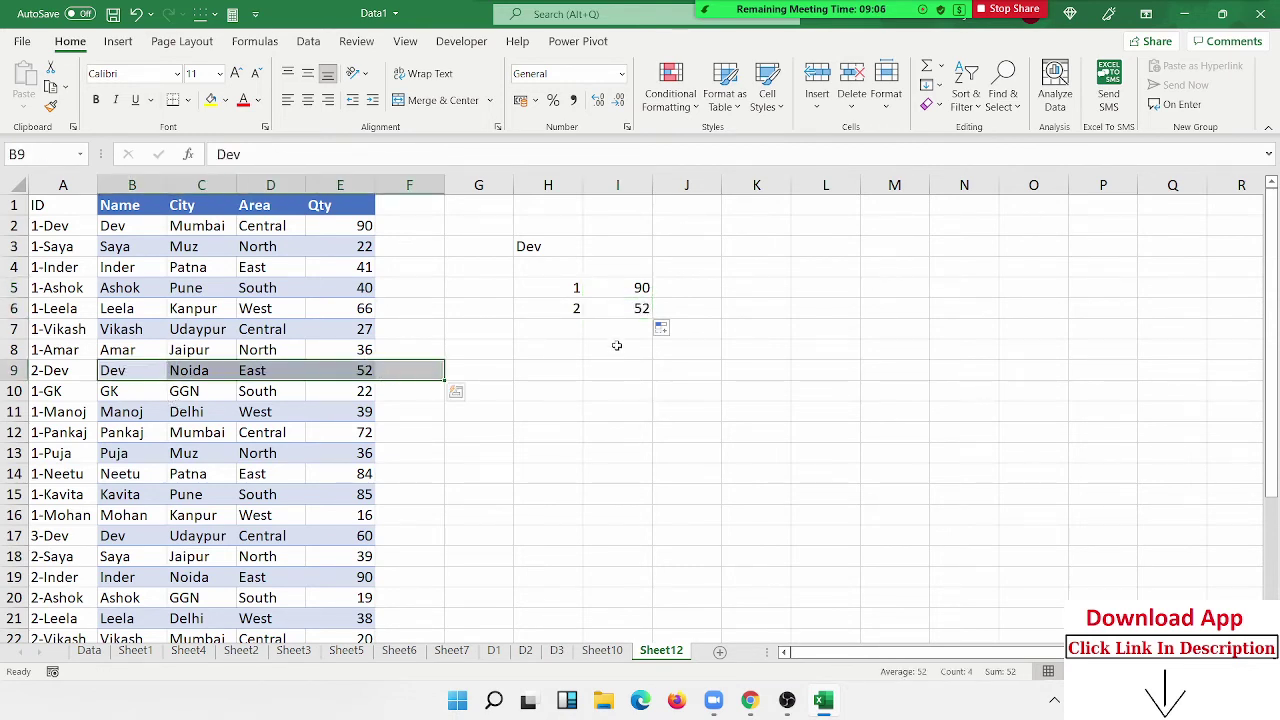
left_click(579, 324)
Enter 3 in H7 and copy the lookup into I7, returning 60.
type("3")
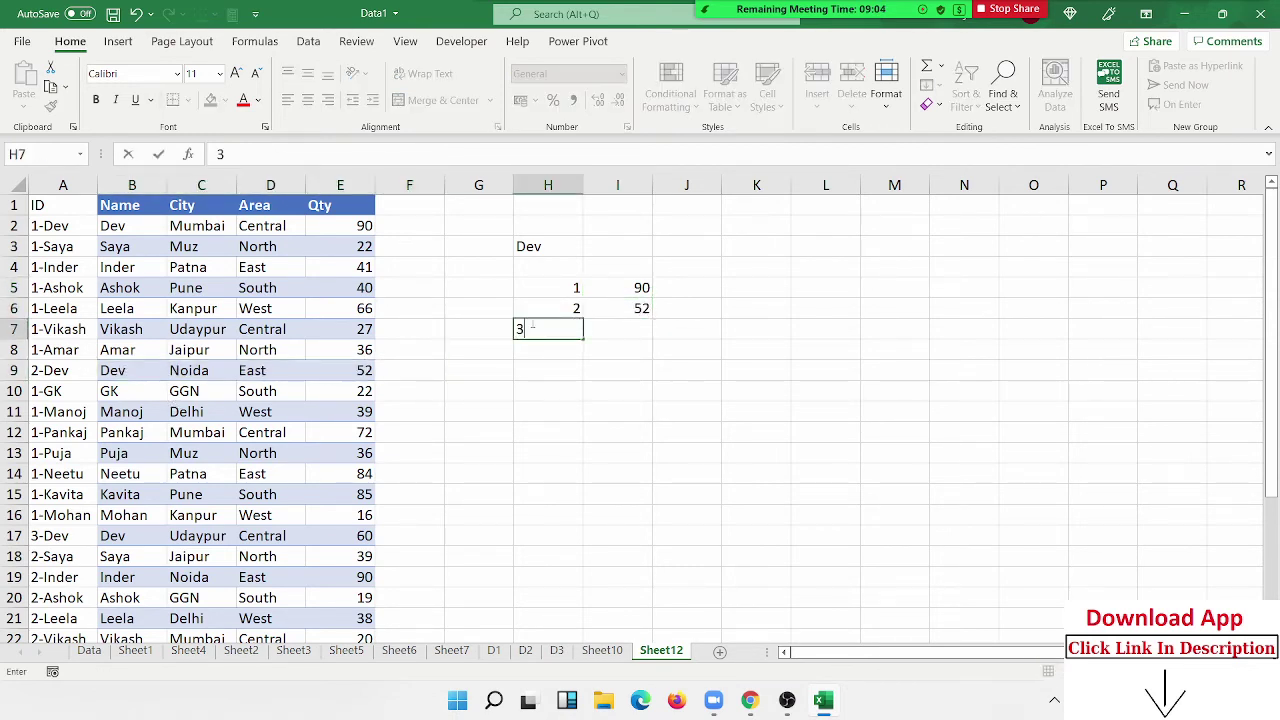
left_click(636, 340)
key("ctrl+d")
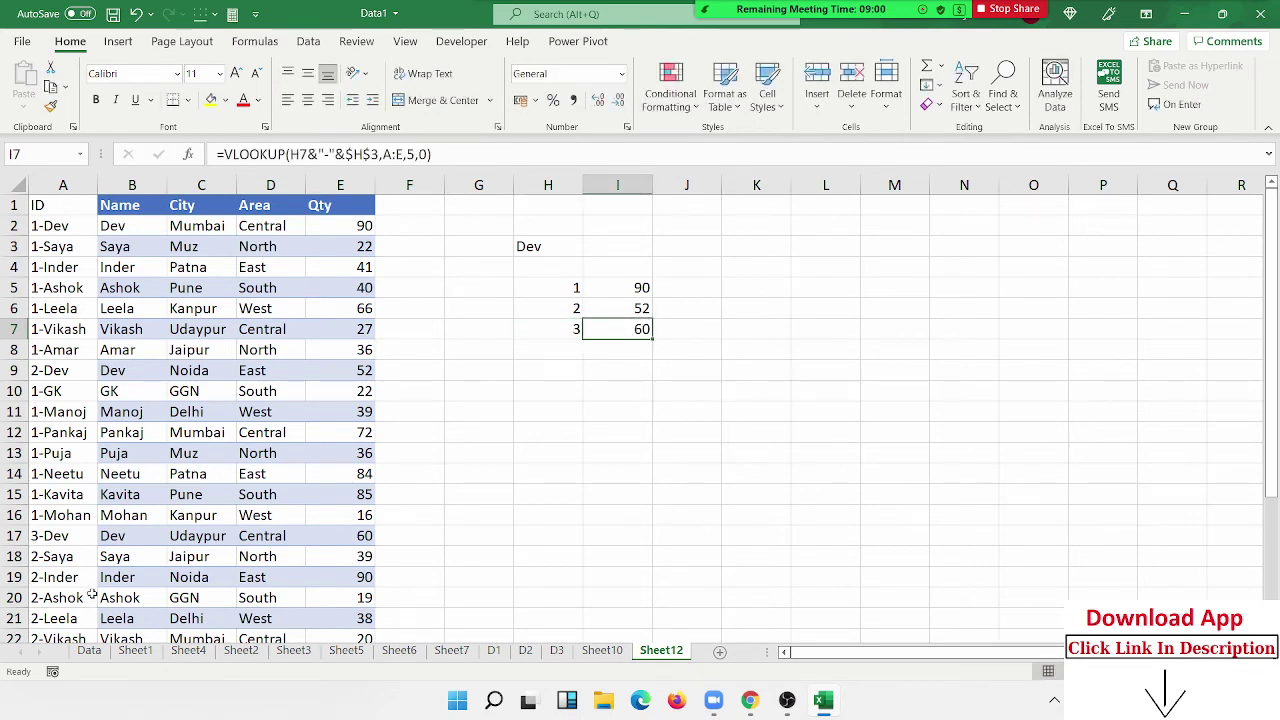
left_click_drag(105, 537, 362, 541)
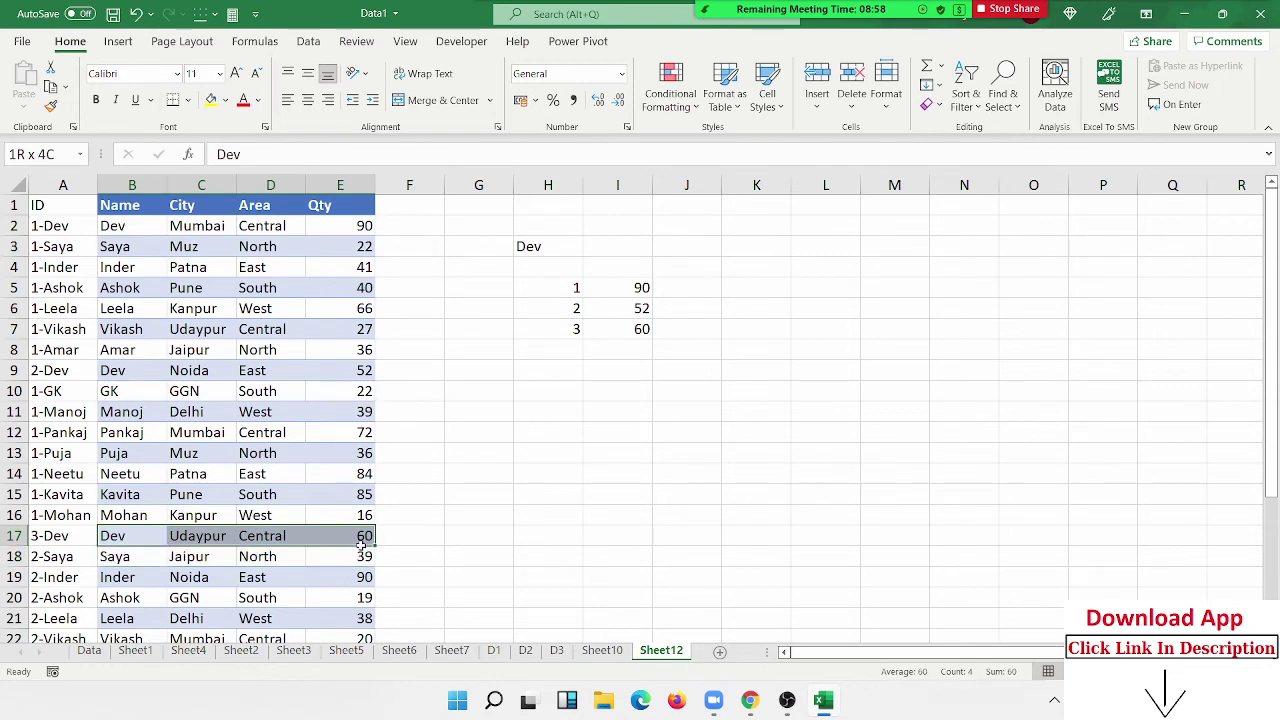
scroll(362, 541, "down", 3)
scroll(362, 544, "down", 4)
scroll(362, 544, "up", 7)
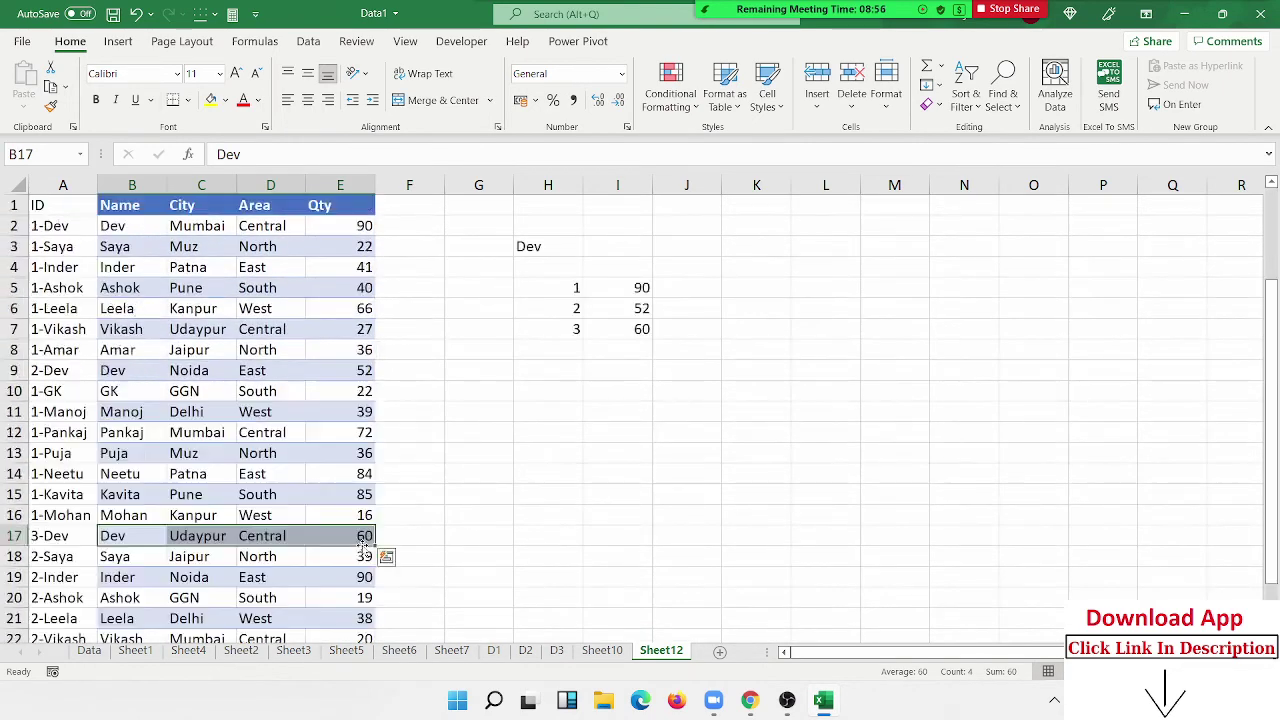
left_click(636, 328)
left_click(628, 290)
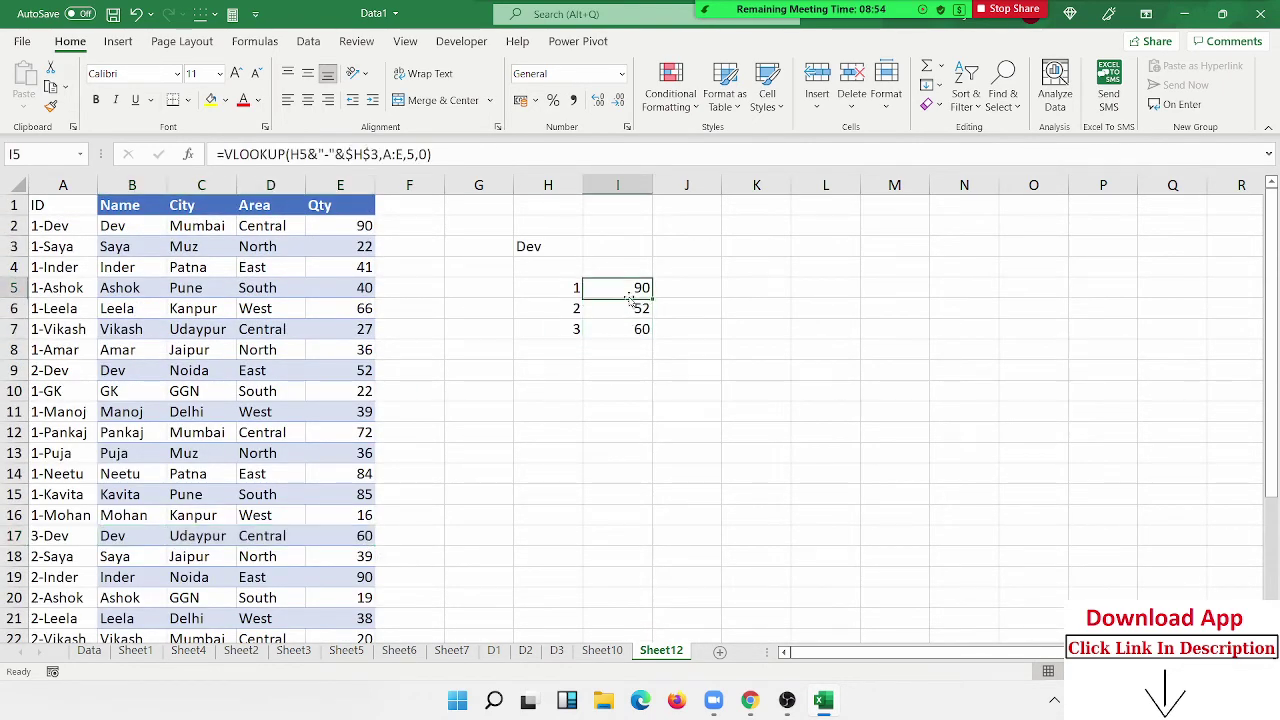
Replace the lookup name in H3 with Saya.
left_click(552, 244)
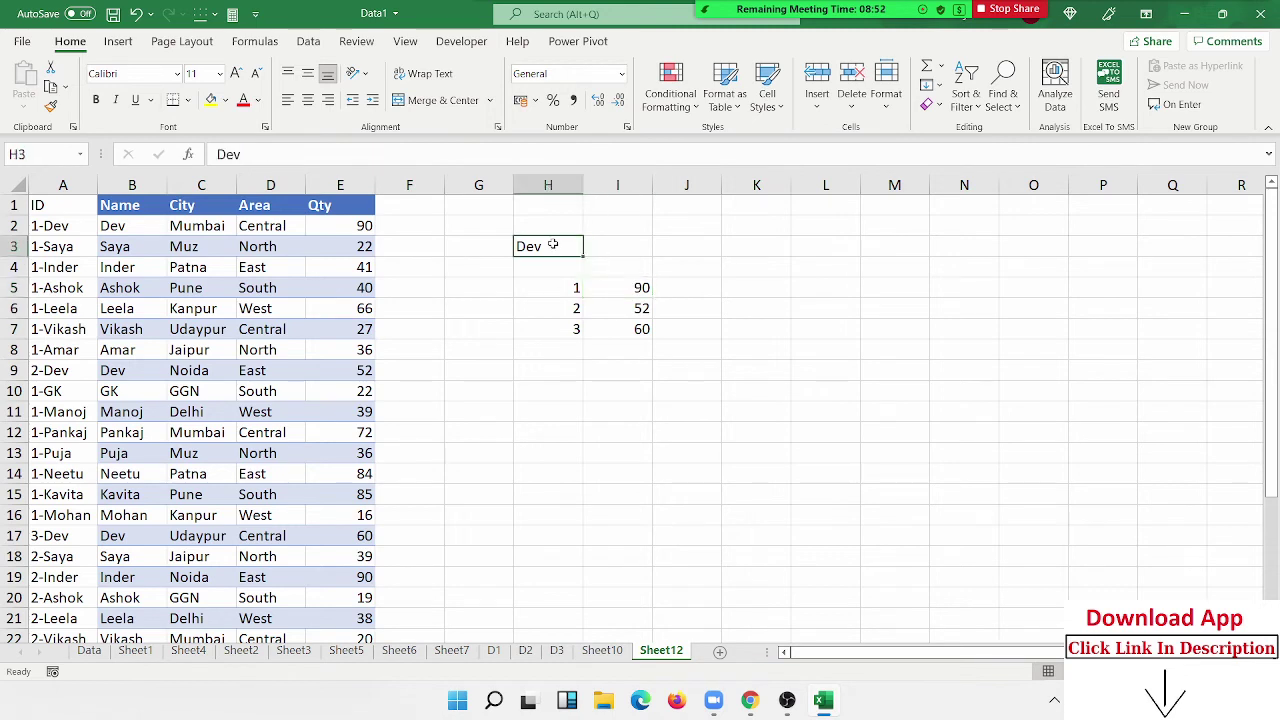
type("SAy")
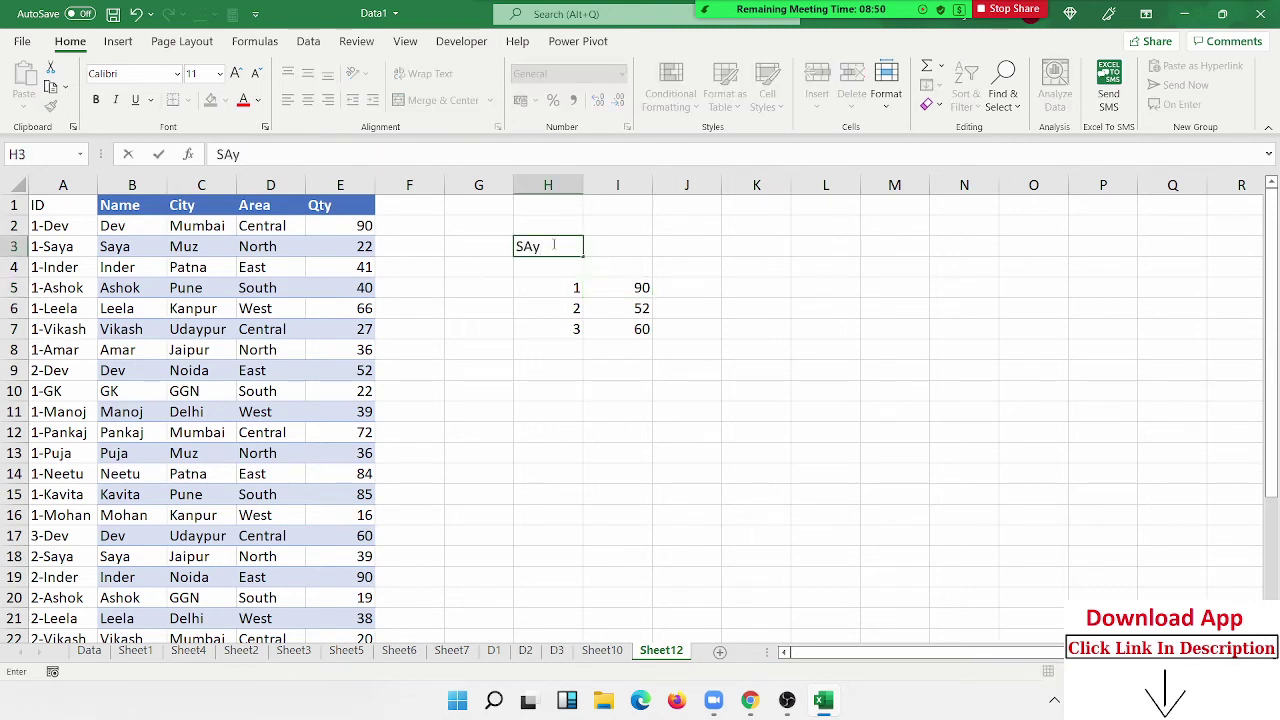
key("BackSpace")
key("BackSpace")
key("BackSpace")
type("Saya")
key("Return")
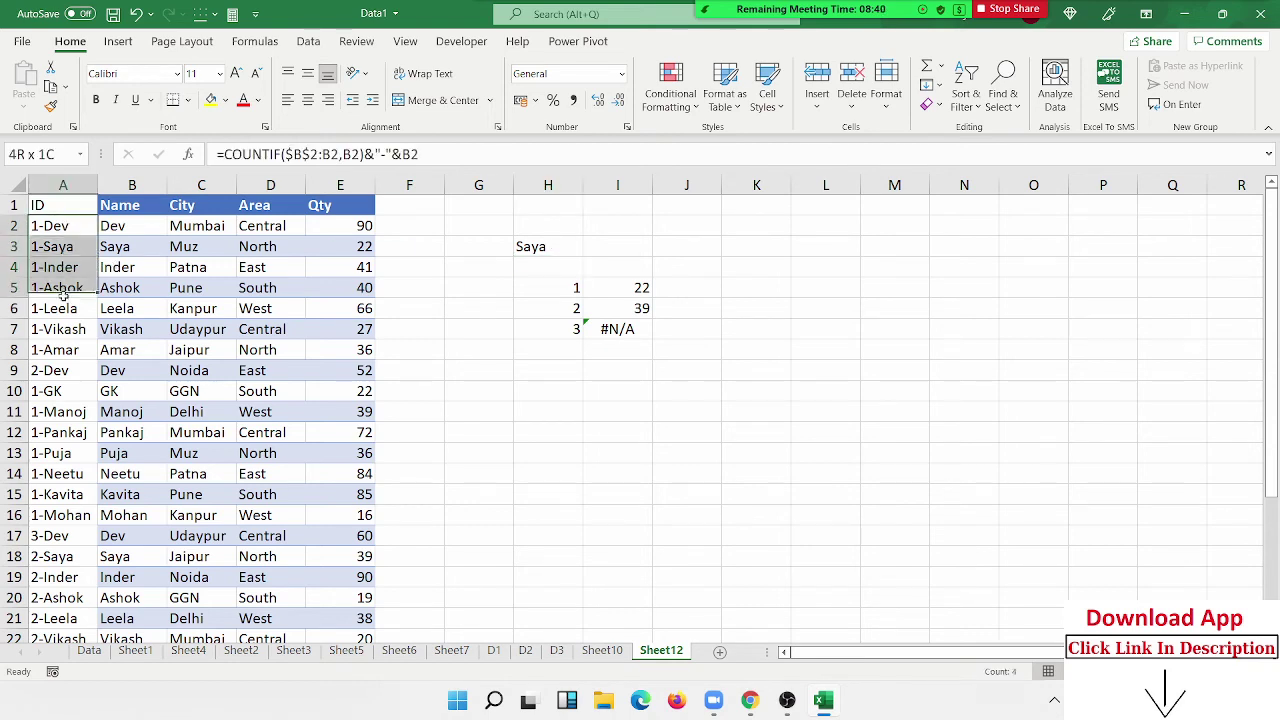
Review the name-count ID formulas in A2, A9 and A17.
left_click_drag(73, 231, 50, 333)
left_click(40, 229)
left_click(45, 370)
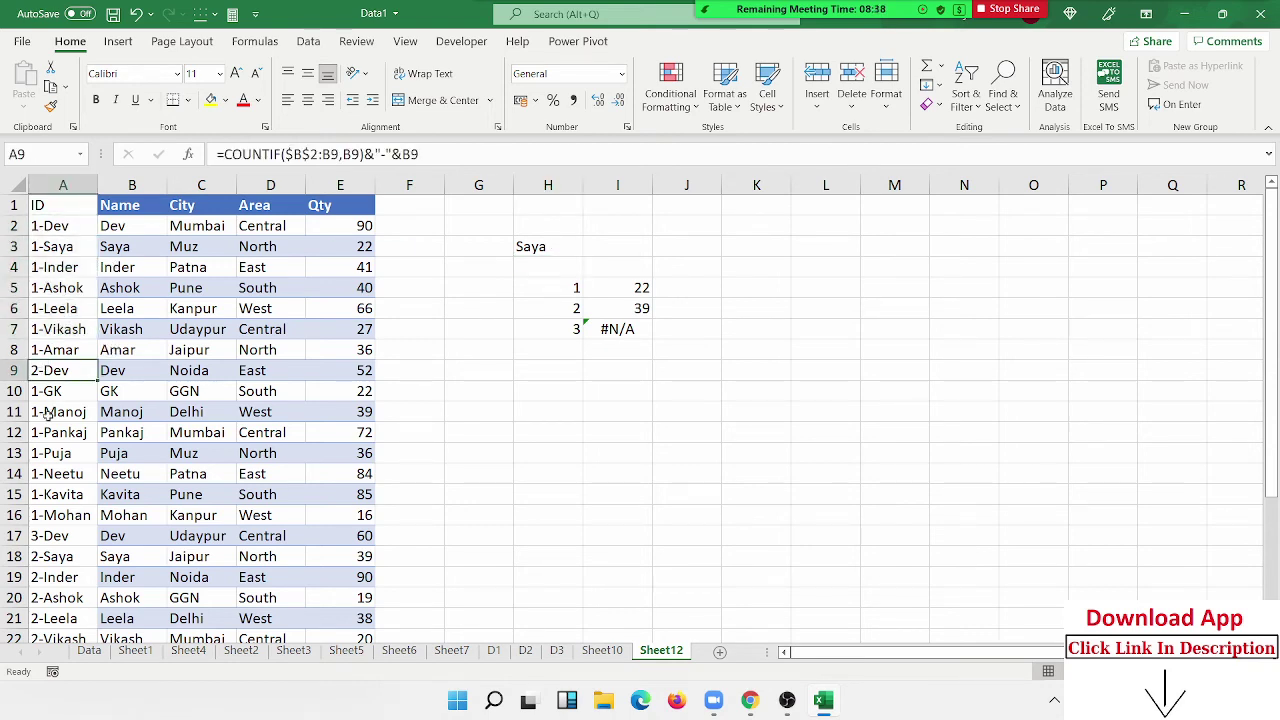
left_click(38, 537)
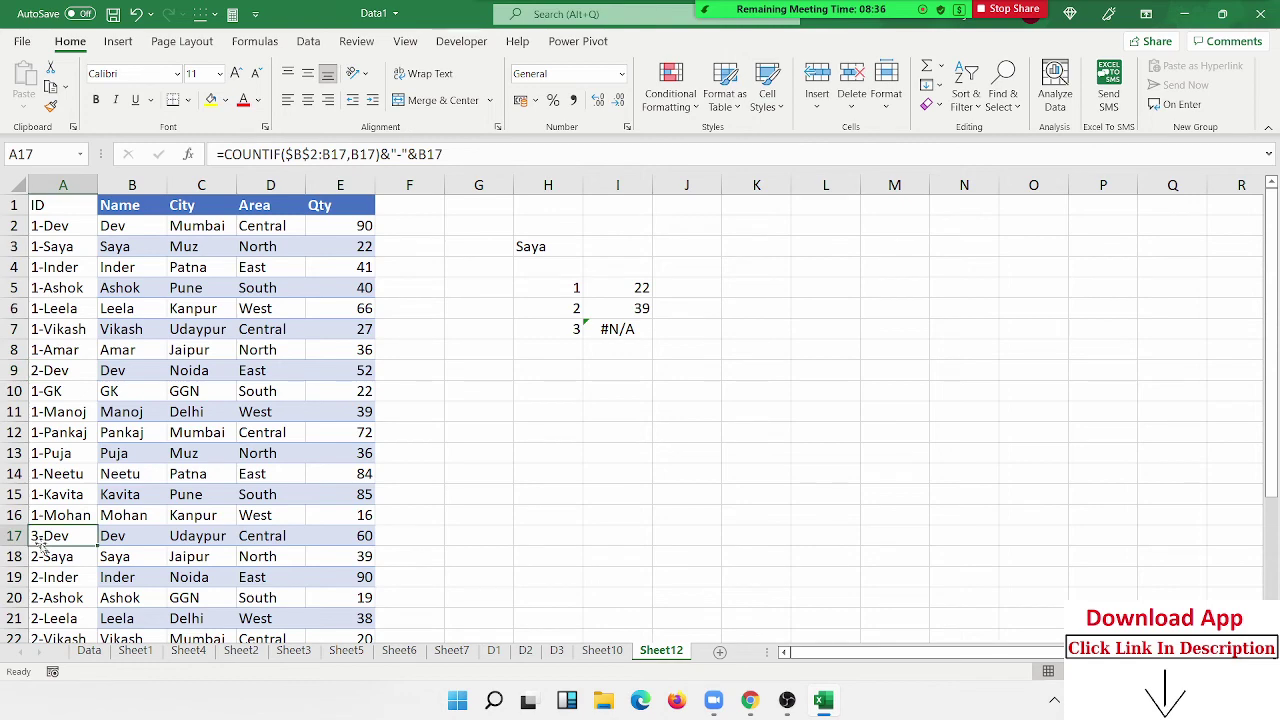
Inspect the I5 and I6 lookup formulas and their H5&"-"&$H$3 lookup value, leaving them unchanged.
left_click(632, 285)
double_click(632, 285)
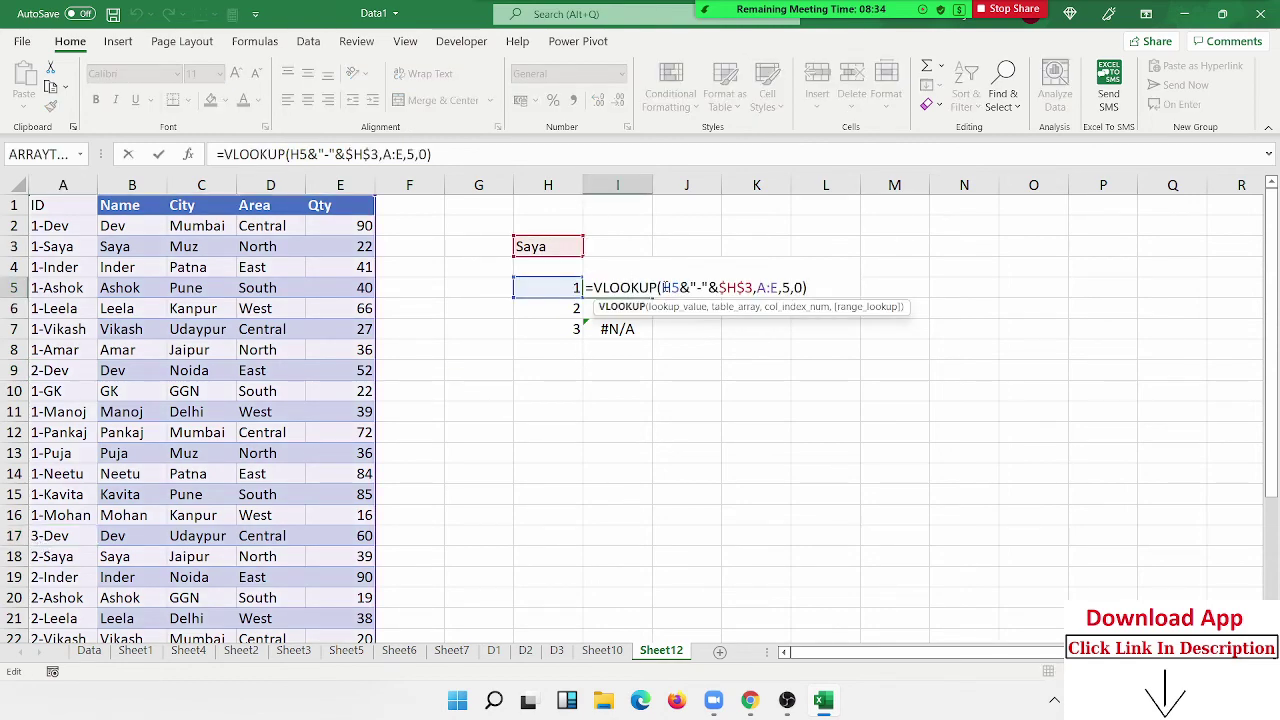
left_click_drag(662, 287, 753, 287)
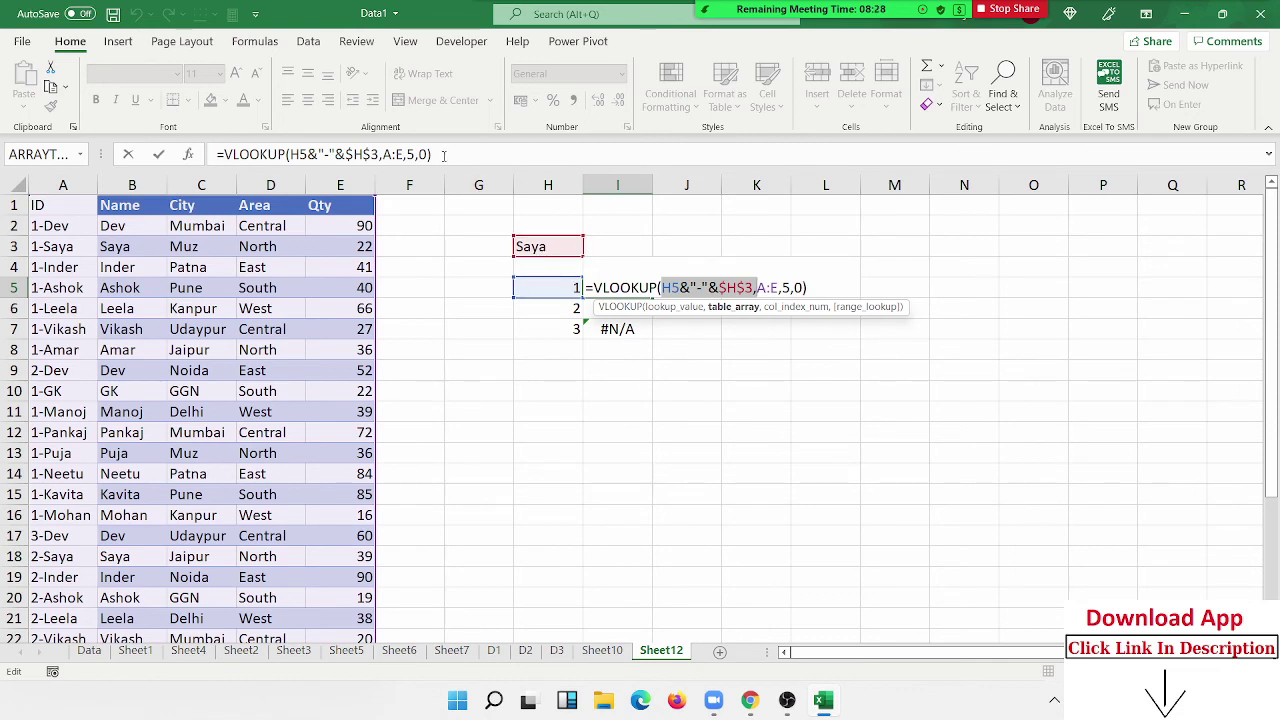
key("Return")
double_click(617, 307)
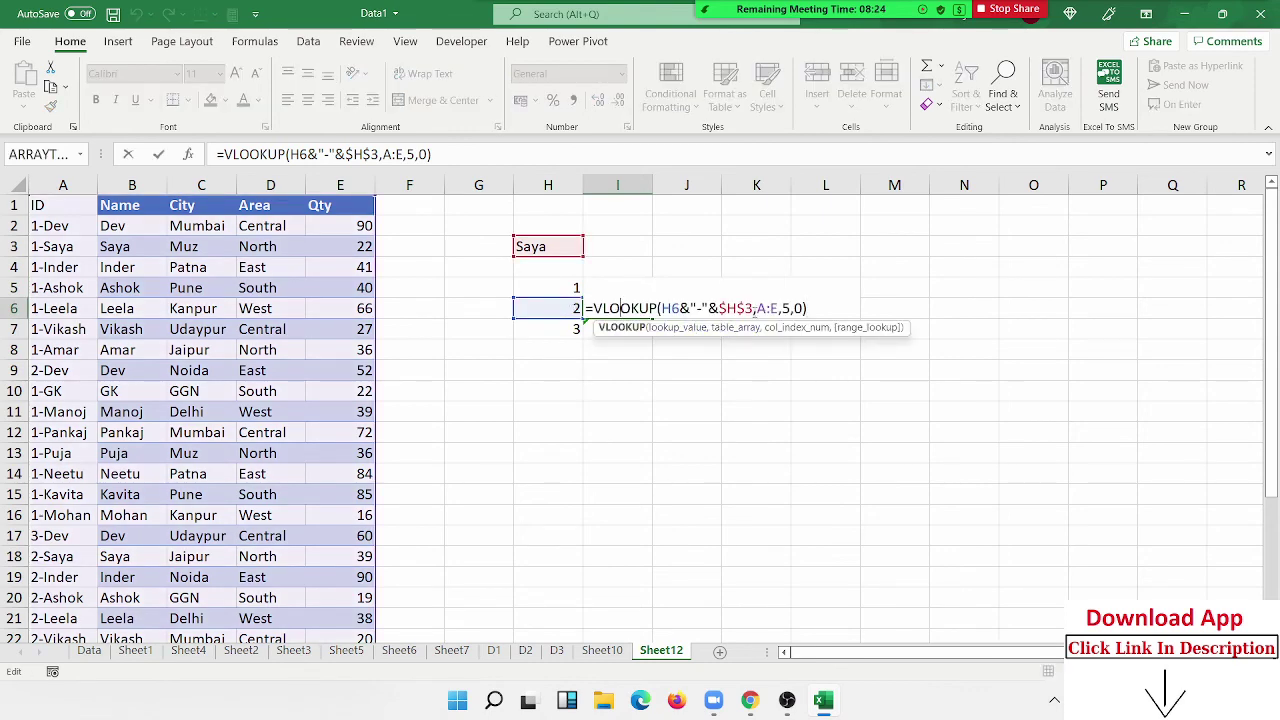
left_click_drag(752, 308, 633, 309)
key("Escape")
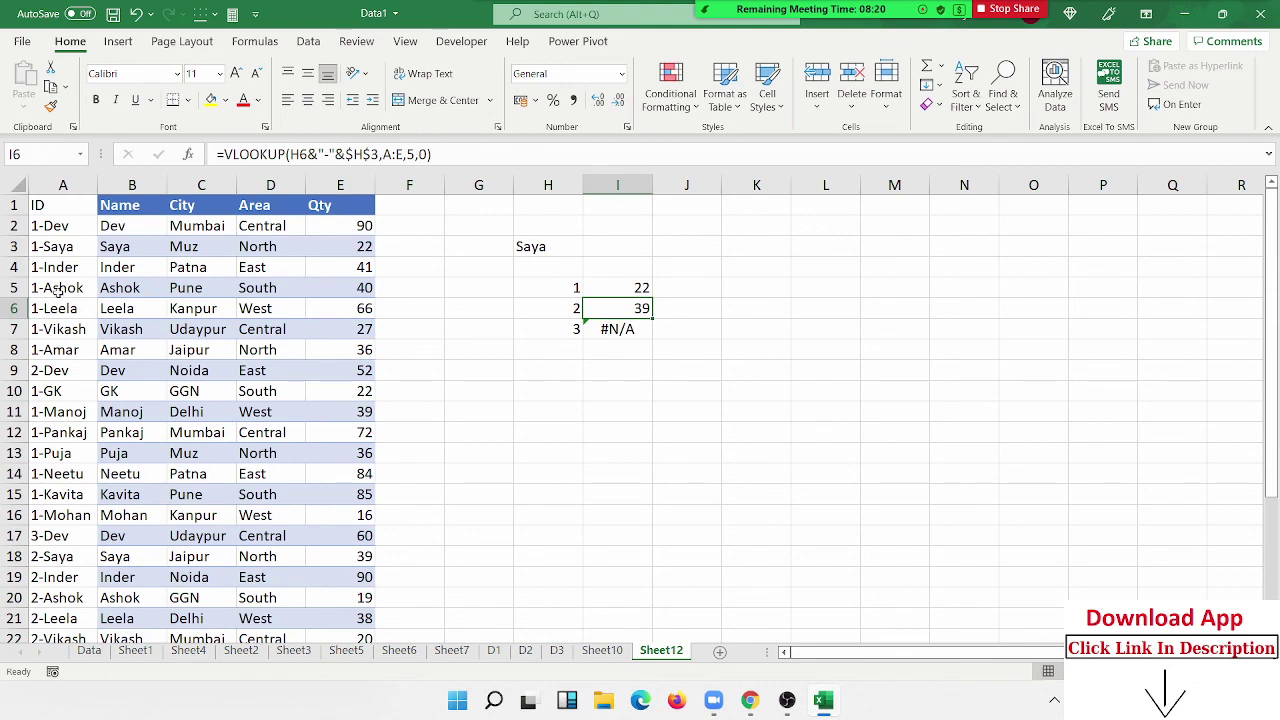
left_click(710, 255)
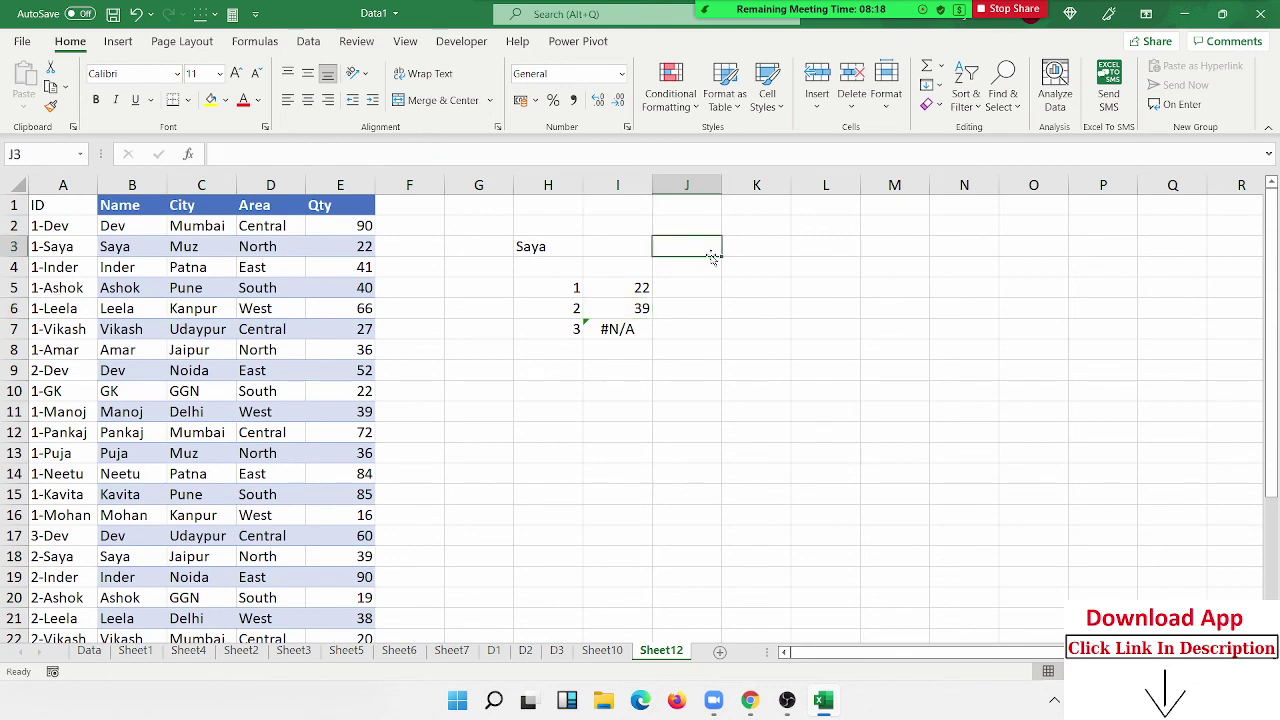